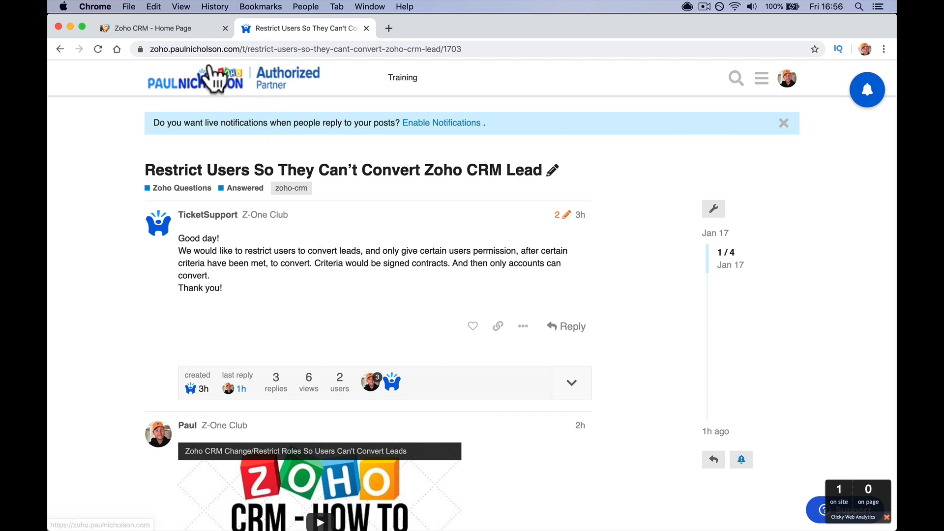
# Switch to Safari, check which CRM user is signed in there, and open the first lead in the Leads module
pyautogui.click(197, 34)
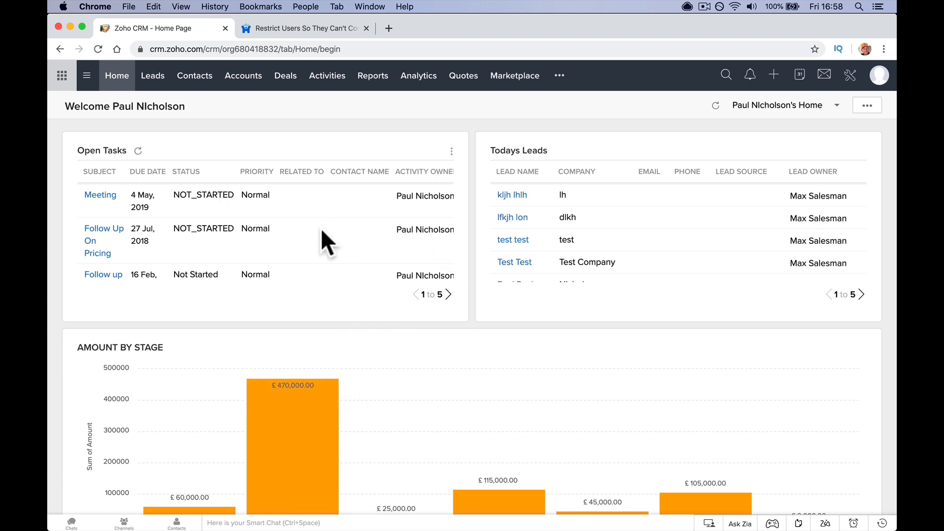
pyautogui.click(422, 514)
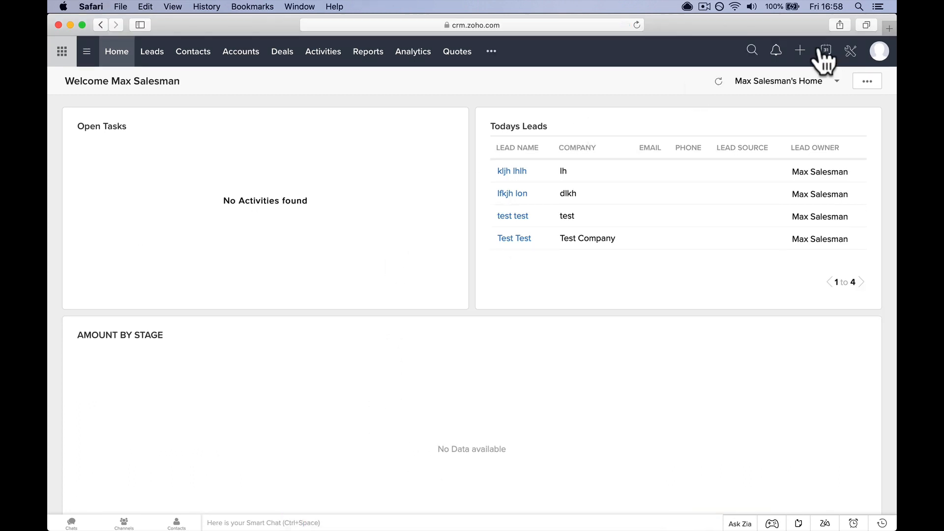
pyautogui.click(877, 49)
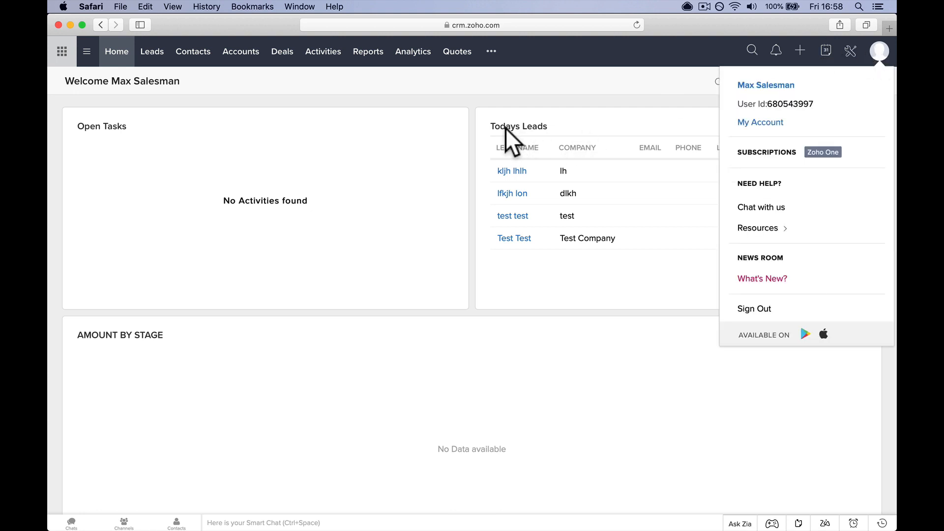
pyautogui.click(150, 51)
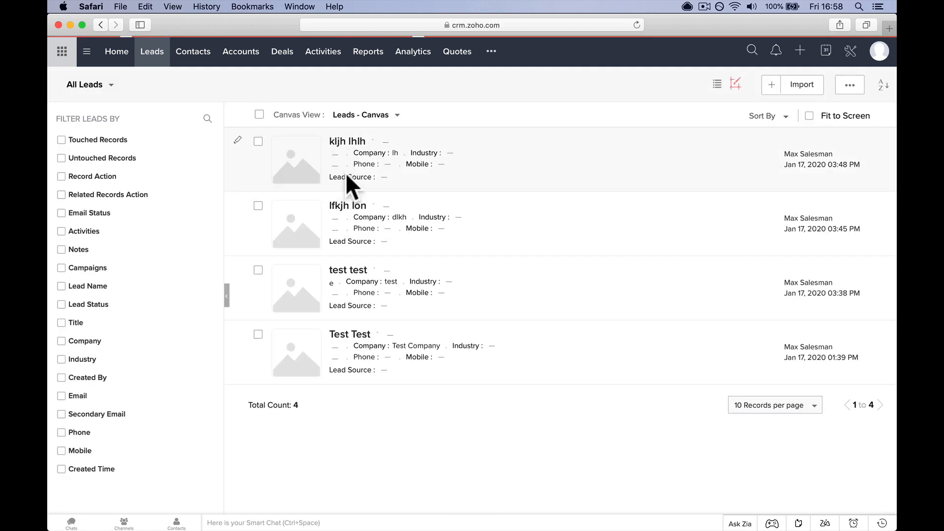
pyautogui.click(346, 172)
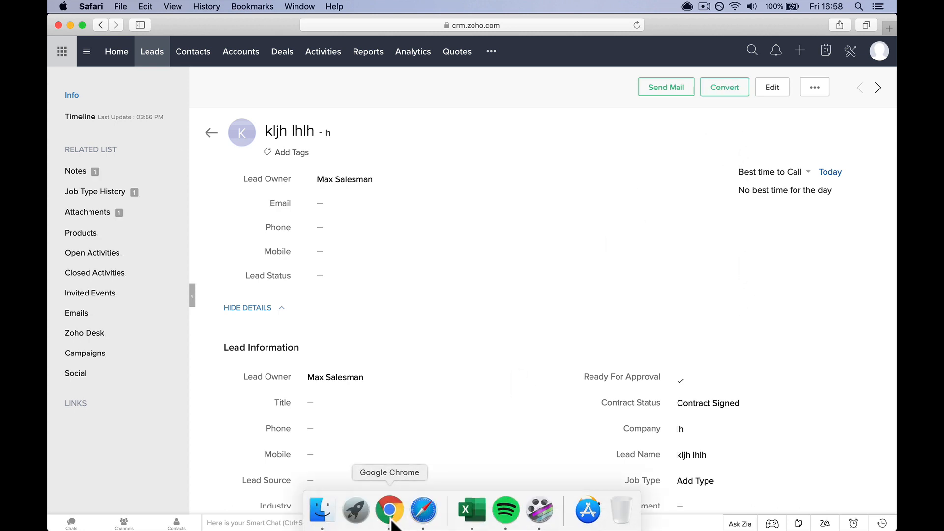
# Switch back to Chrome and view the lead owner's user details in the CRM setup
pyautogui.click(389, 523)
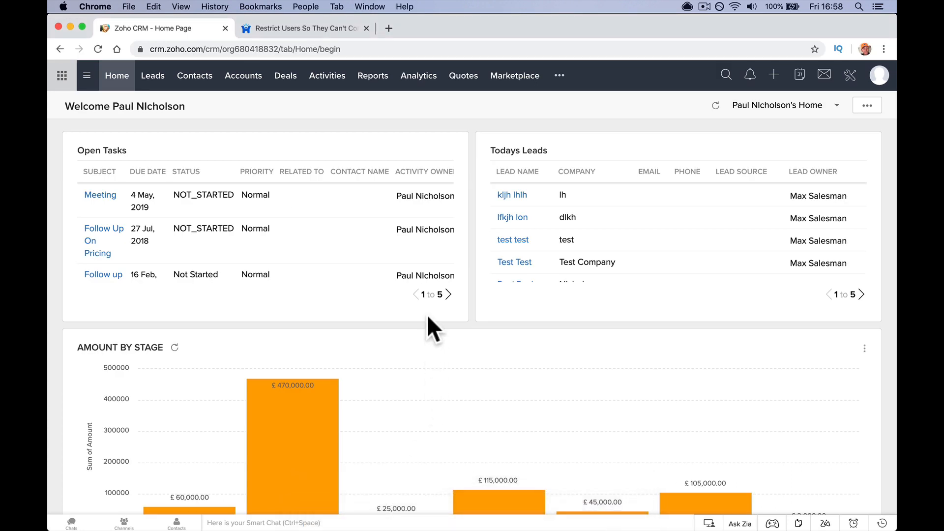
pyautogui.click(850, 79)
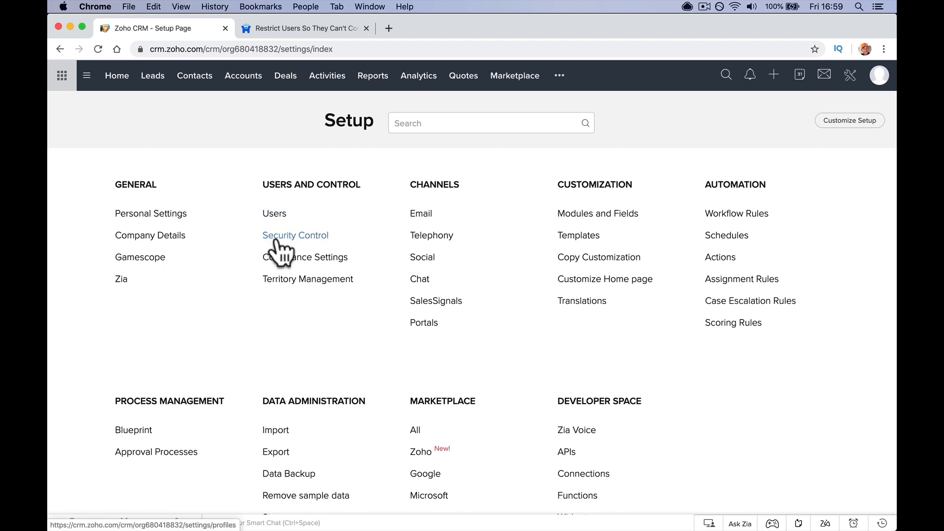
pyautogui.click(274, 217)
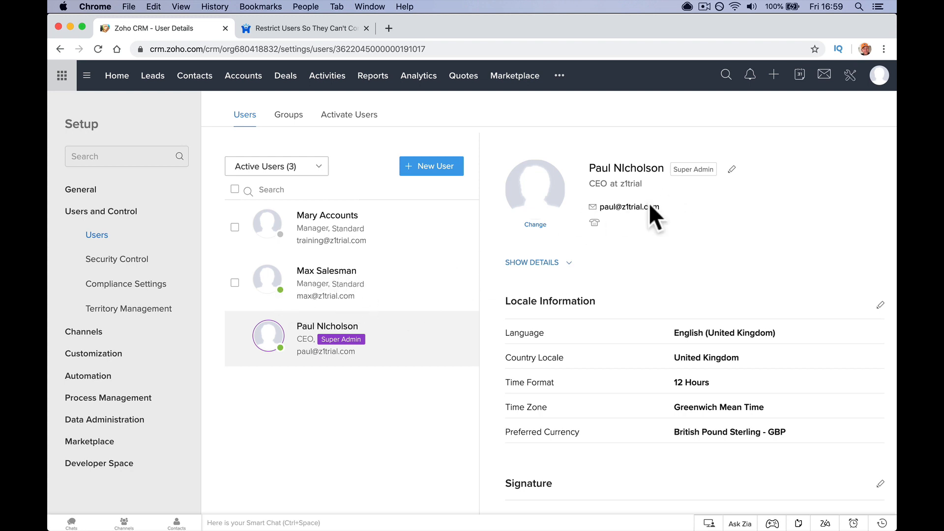
pyautogui.click(438, 280)
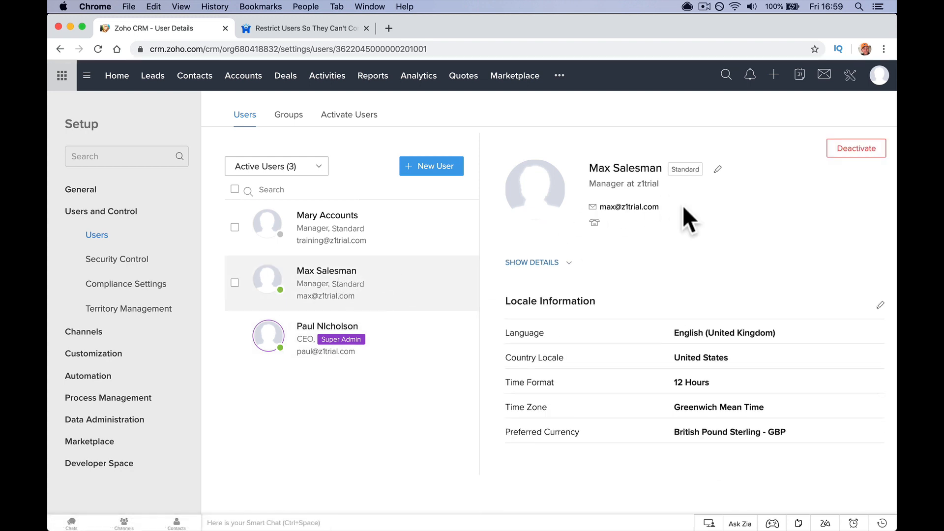
# Create a security profile named Basic, cloned from Administrator, with the description "Sales Level 1"
pyautogui.click(113, 267)
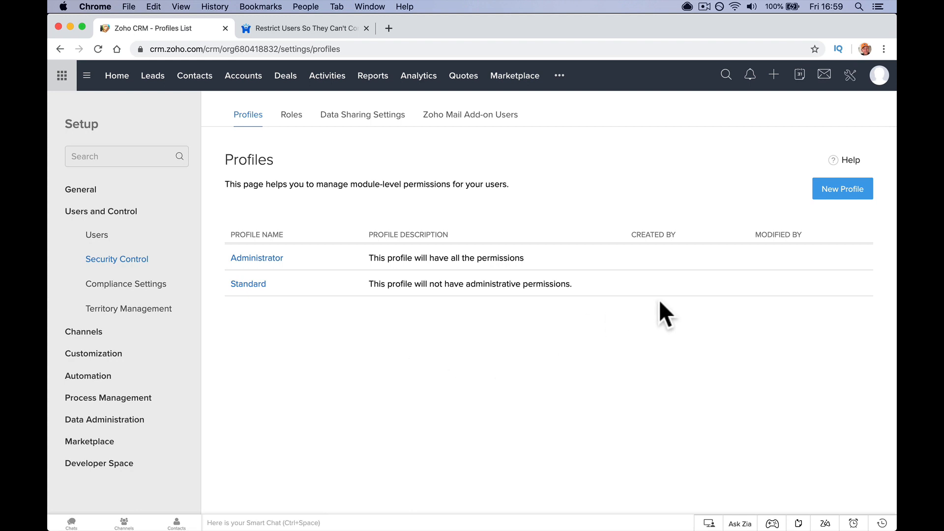
pyautogui.click(842, 189)
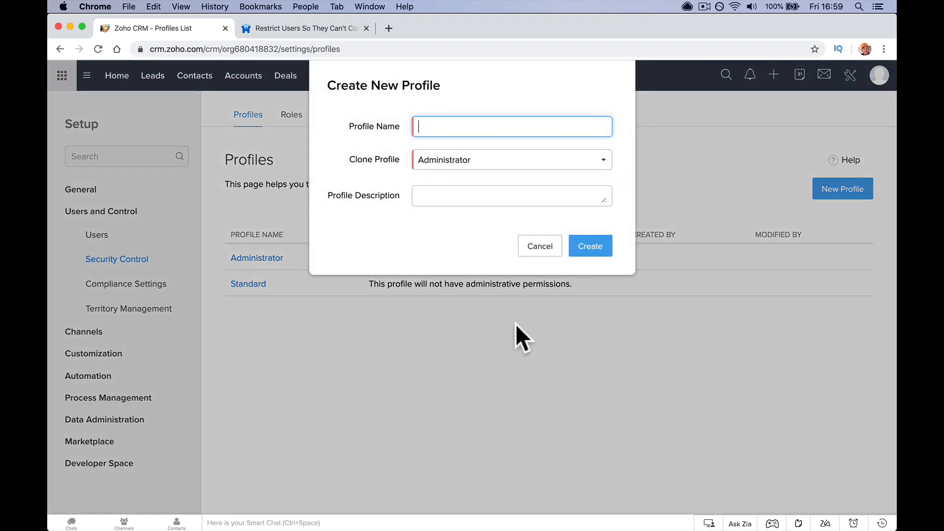
pyautogui.write('Basic')
pyautogui.click(455, 196)
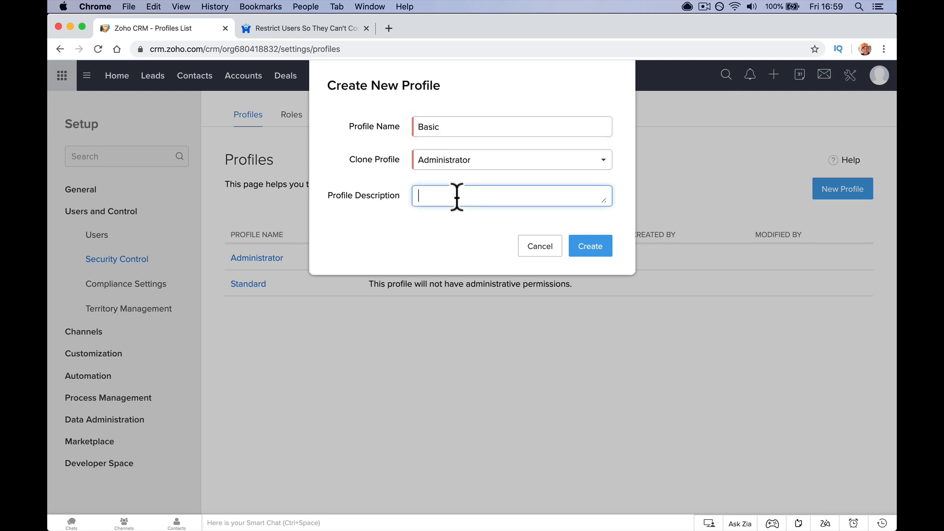
pyautogui.write('Sales Level 1')
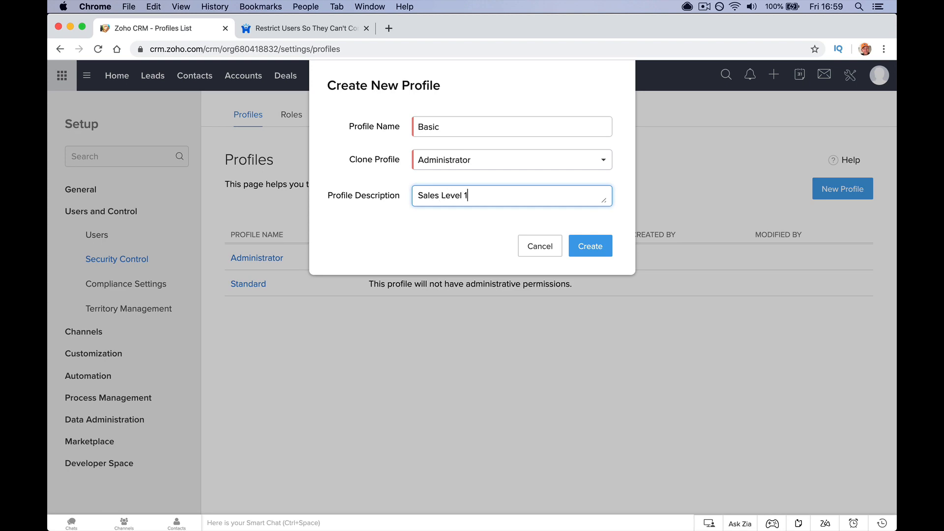
pyautogui.click(589, 246)
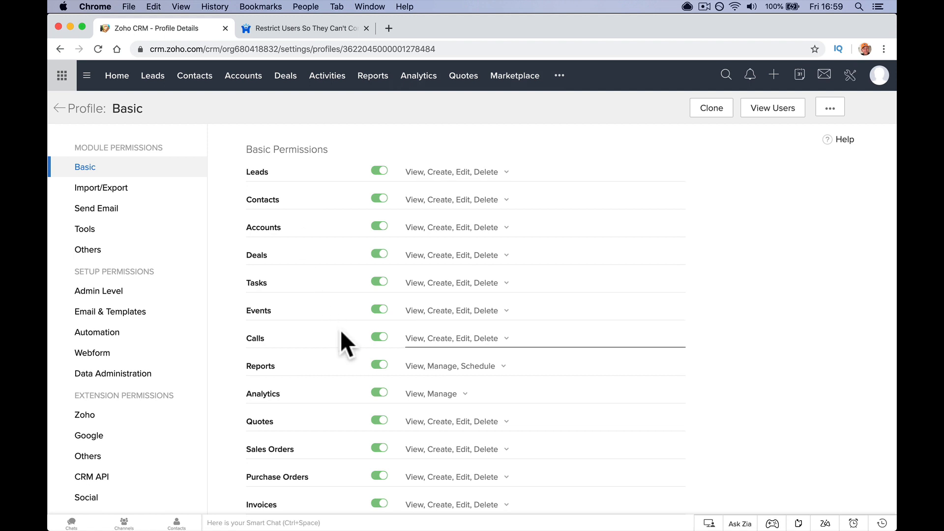
# Remove Quotes, Sales Orders and Leads from the Convert tool permission of the Basic profile
pyautogui.scroll(-4, 340, 329)
pyautogui.scroll(4, 340, 330)
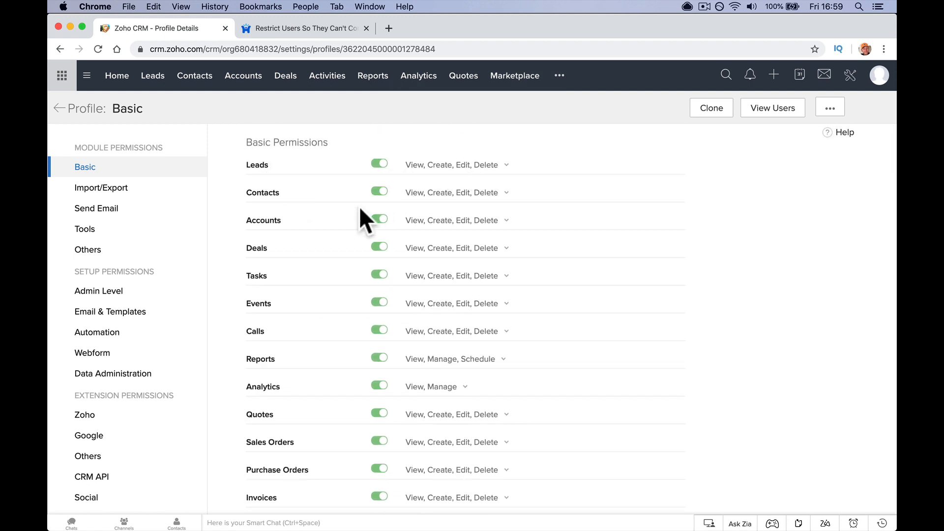
pyautogui.scroll(-8, 326, 238)
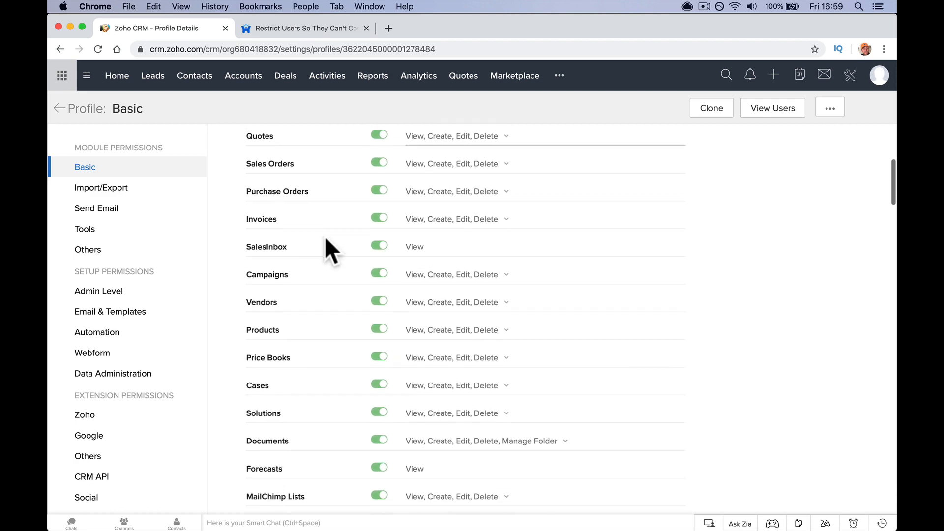
pyautogui.scroll(-6, 326, 237)
pyautogui.scroll(13, 326, 237)
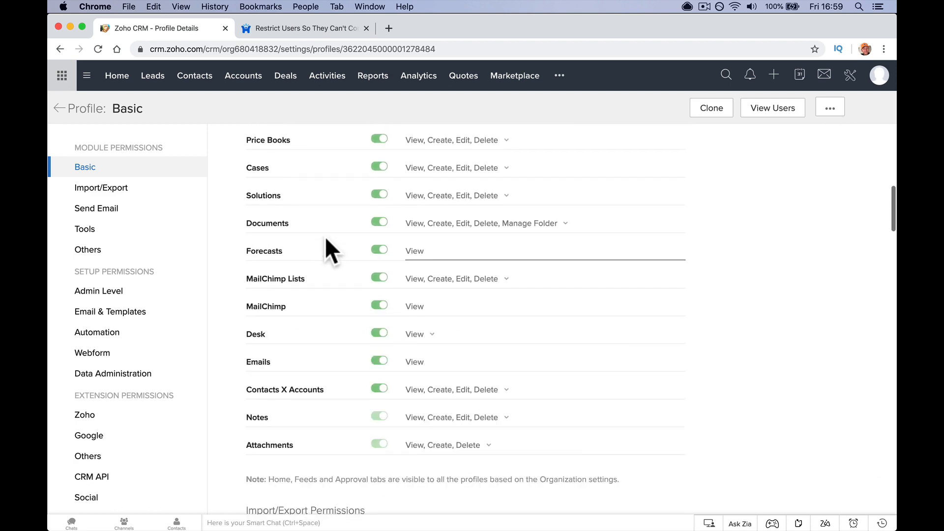
pyautogui.scroll(2, 326, 237)
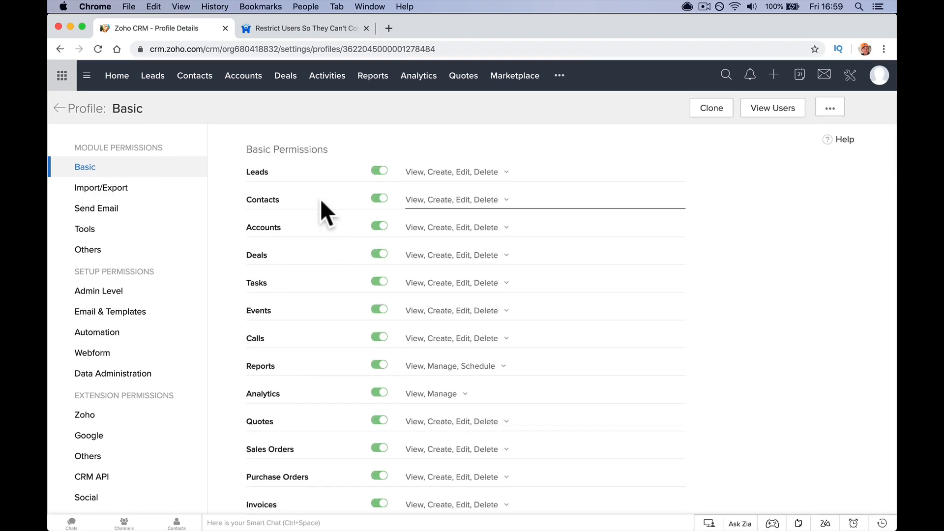
pyautogui.click(88, 241)
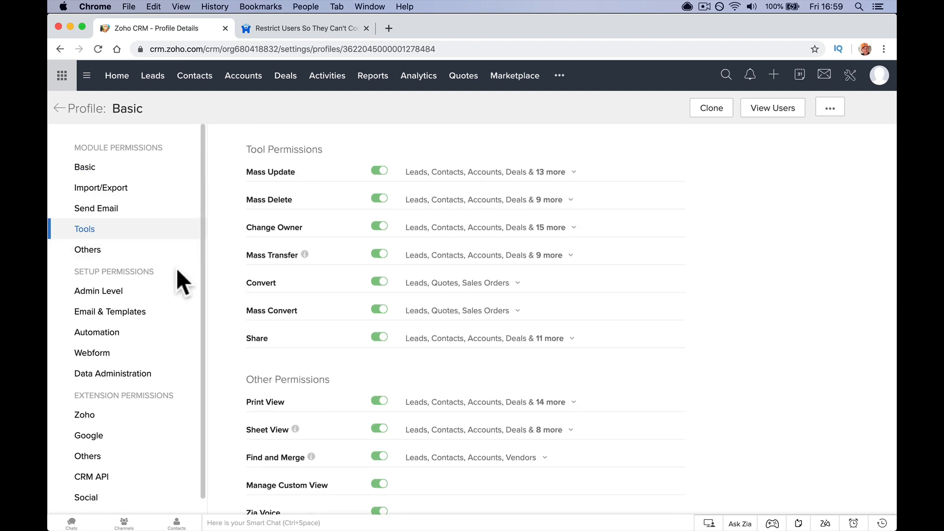
pyautogui.click(441, 286)
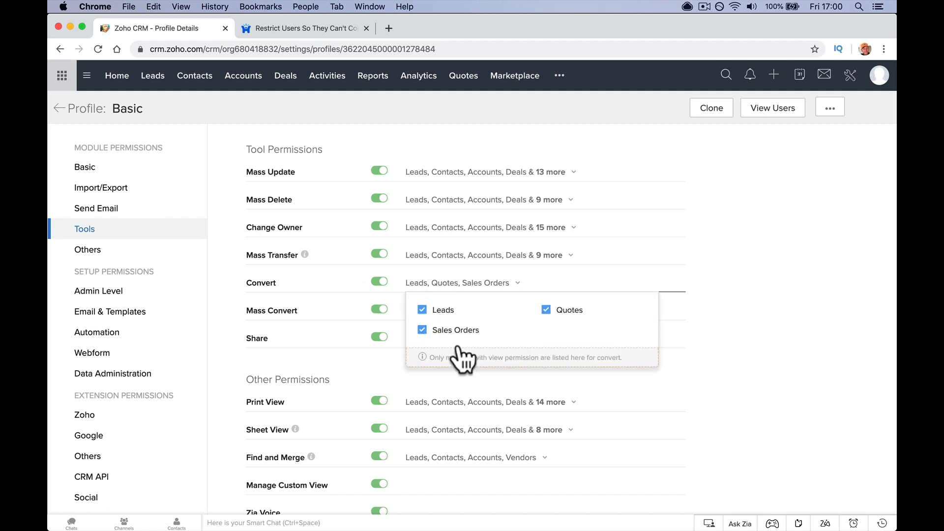
pyautogui.click(547, 311)
pyautogui.click(459, 331)
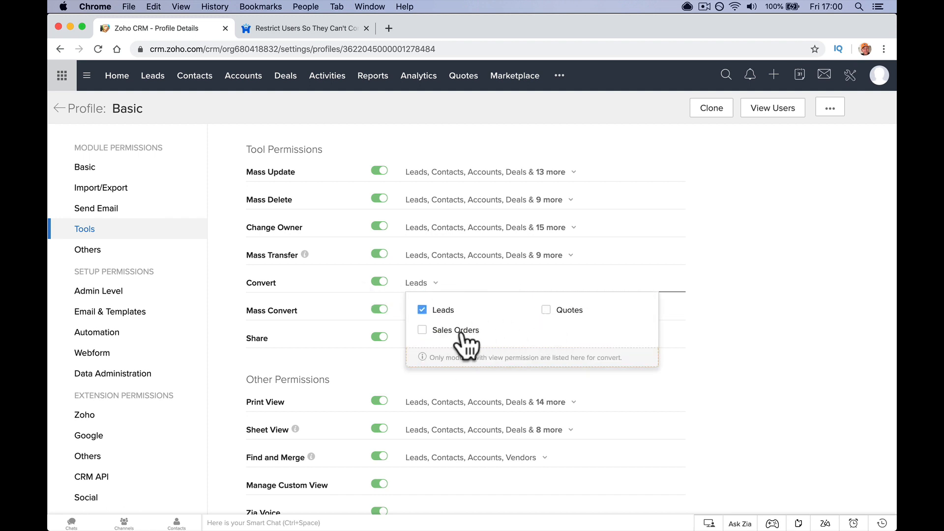
pyautogui.click(424, 311)
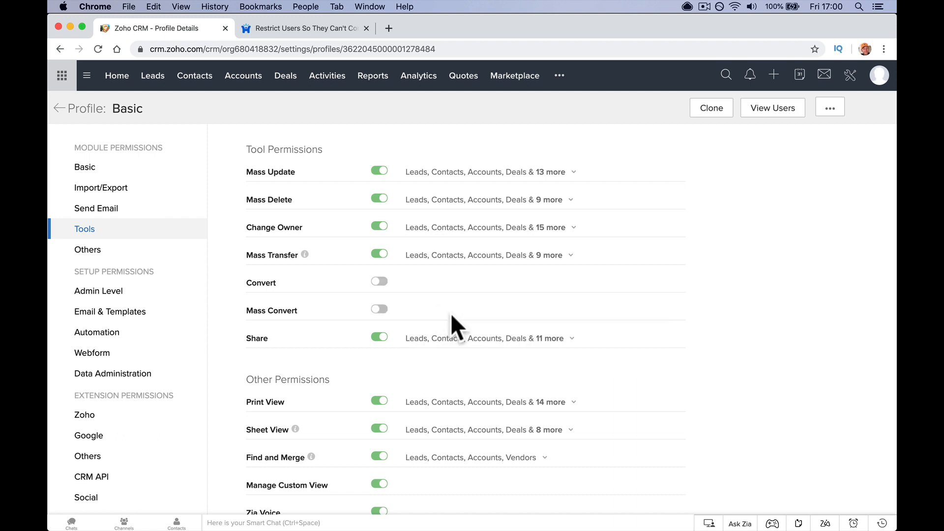
# Try the Convert permission with only Leads excluded, and switch Convert off again
pyautogui.click(379, 282)
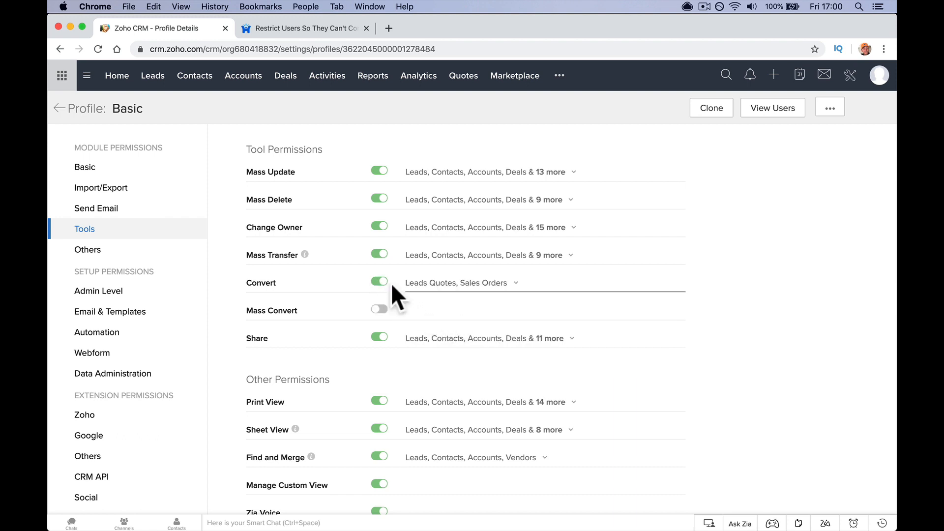
pyautogui.click(435, 311)
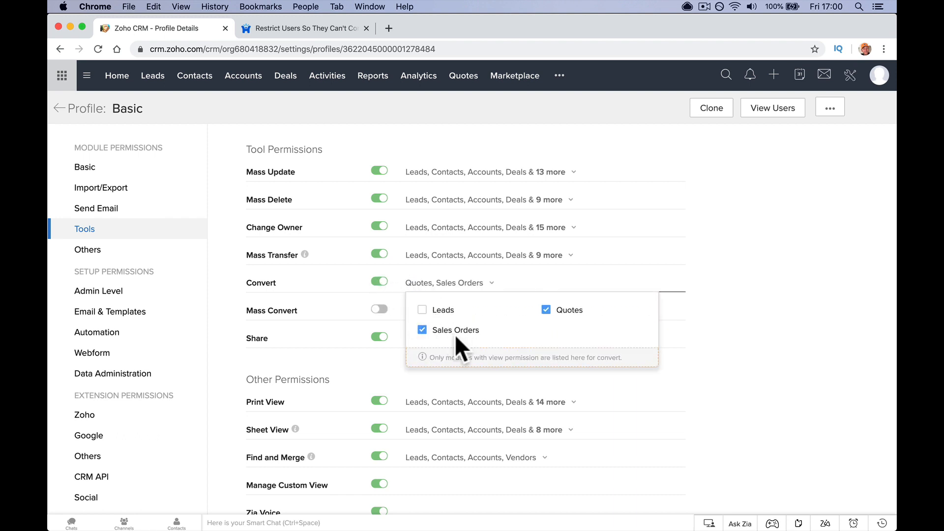
pyautogui.click(381, 281)
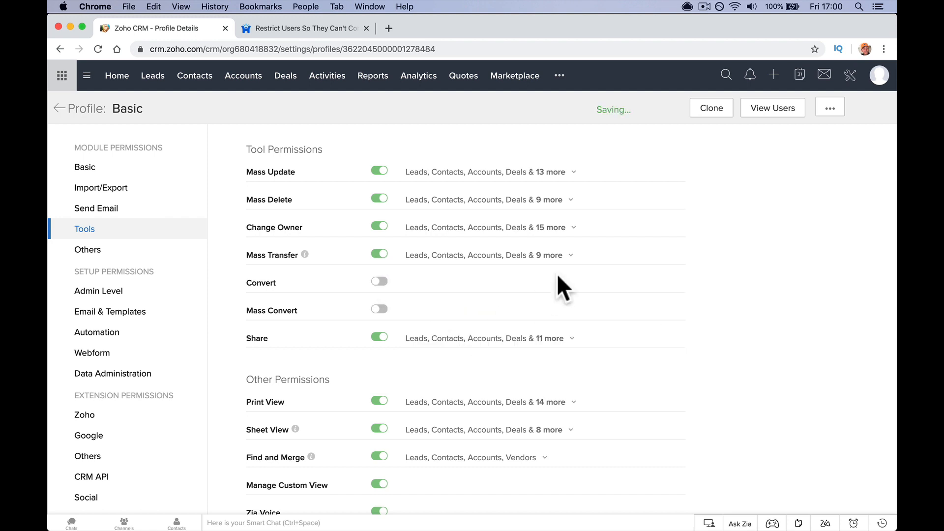
# Look over the remaining permissions of the Basic profile and return to the list of CRM users
pyautogui.scroll(-20, 558, 276)
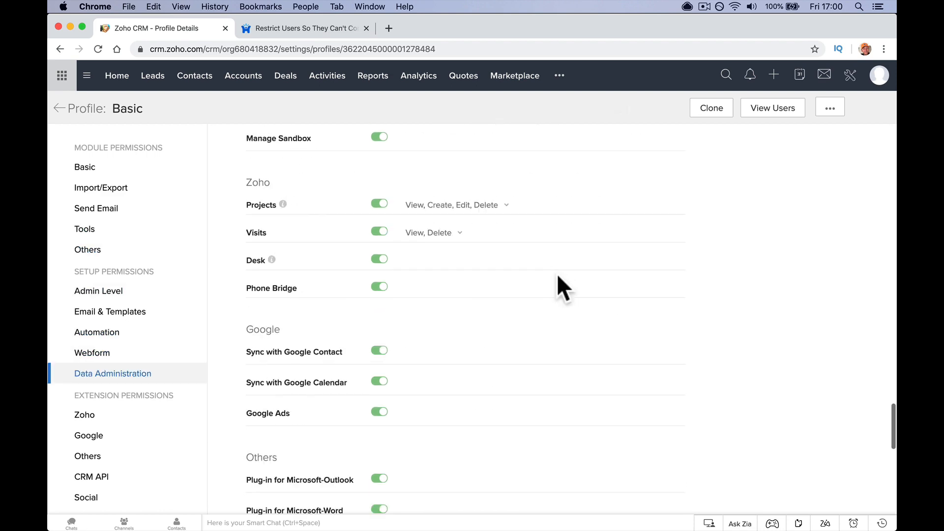
pyautogui.scroll(10, 558, 277)
pyautogui.scroll(15, 557, 276)
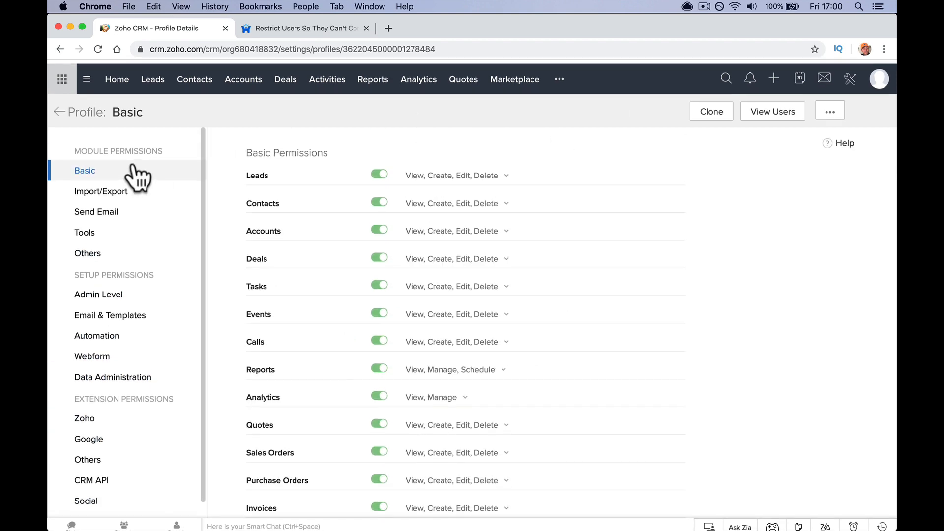
pyautogui.click(58, 108)
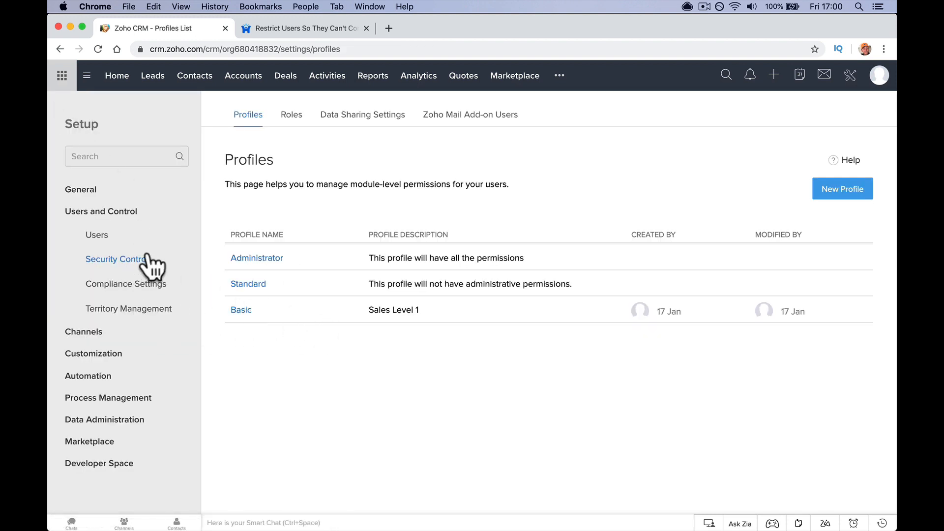
pyautogui.click(101, 236)
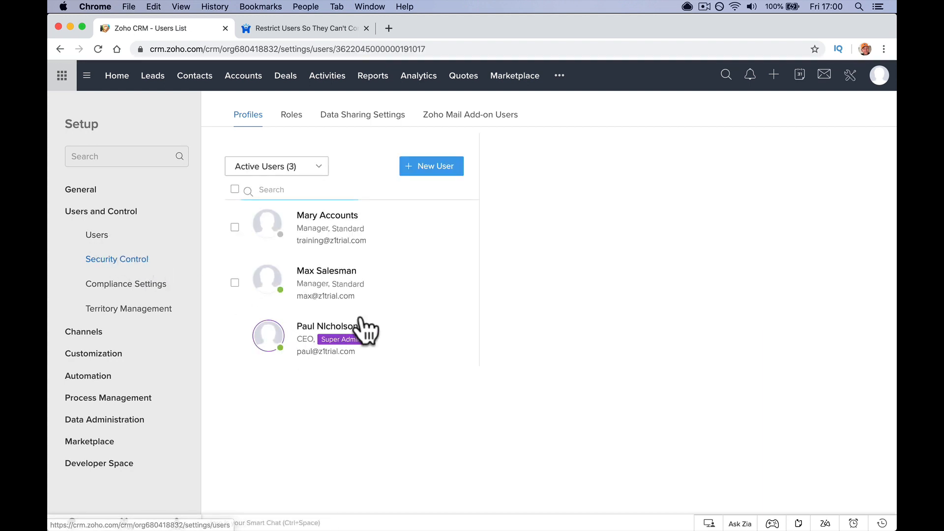
# Check the actions offered on the open lead in Safari and return to the users list in Chrome
pyautogui.click(420, 331)
pyautogui.moveTo(328, 523)
pyautogui.click(423, 510)
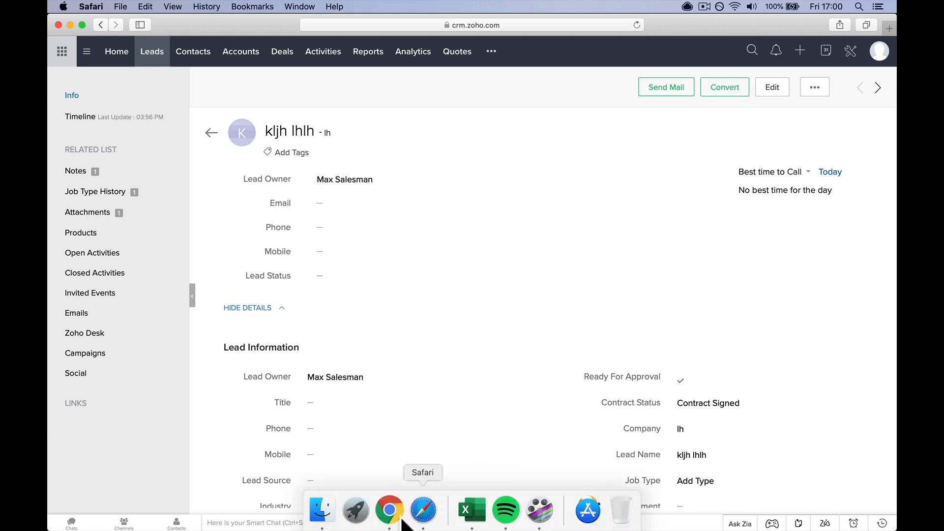
pyautogui.click(389, 512)
# Assign the Basic profile to the user who owns the open lead and save the change
pyautogui.click(367, 285)
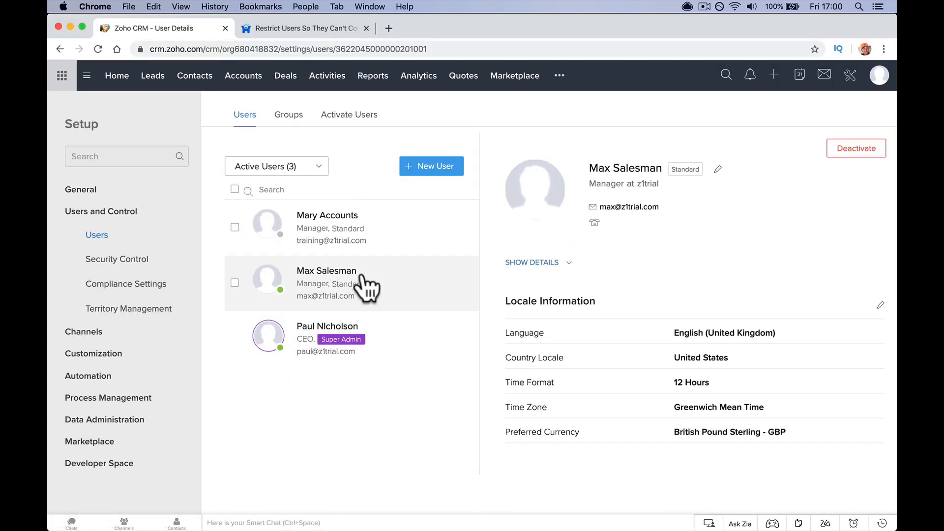
pyautogui.click(718, 170)
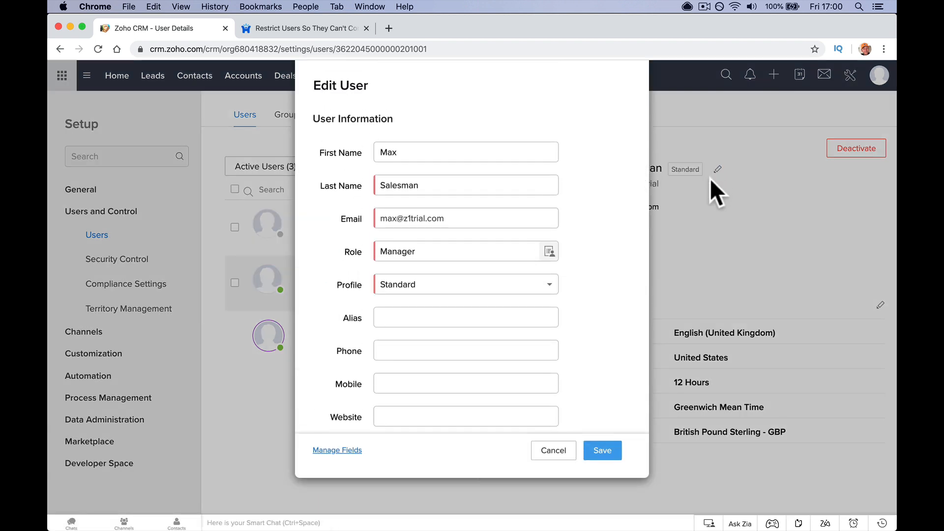
pyautogui.click(481, 288)
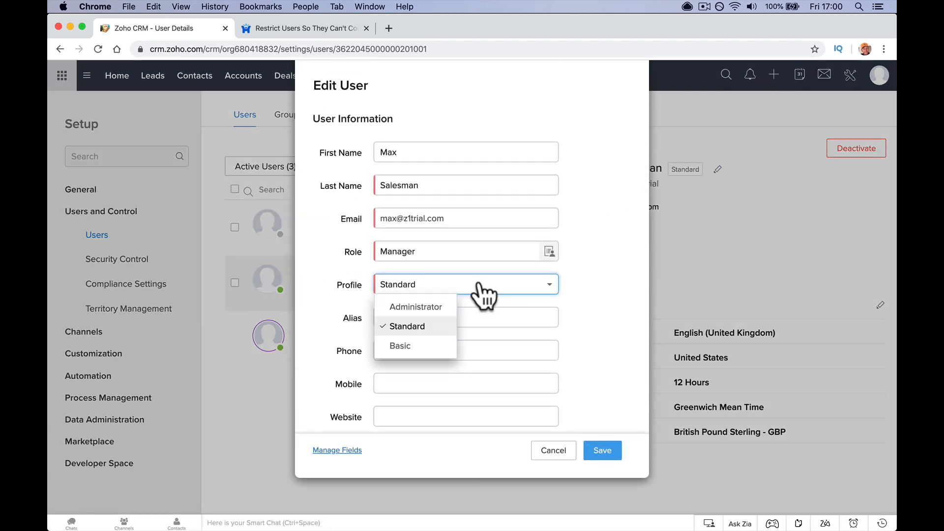
pyautogui.click(419, 346)
pyautogui.click(607, 451)
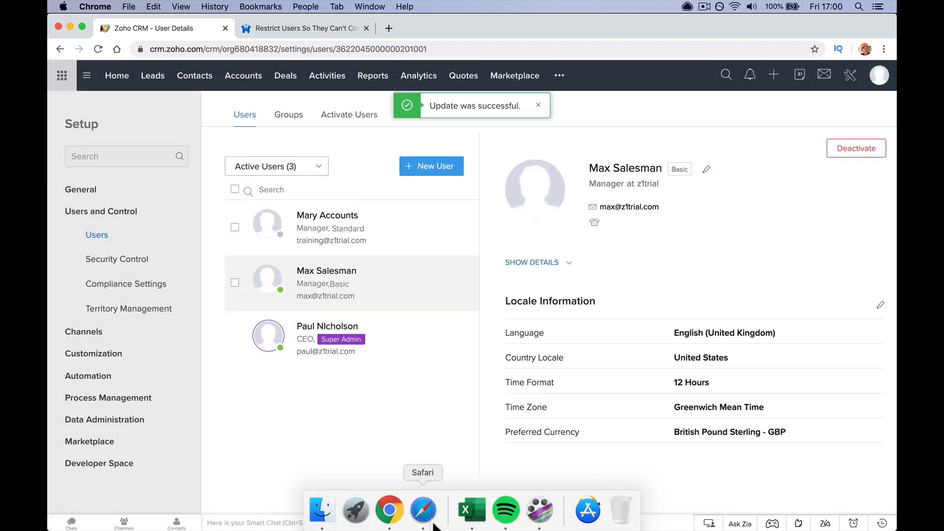
# Switch to Safari and reload the open lead to check whether the Convert option is still offered
pyautogui.click(433, 524)
pyautogui.click(637, 24)
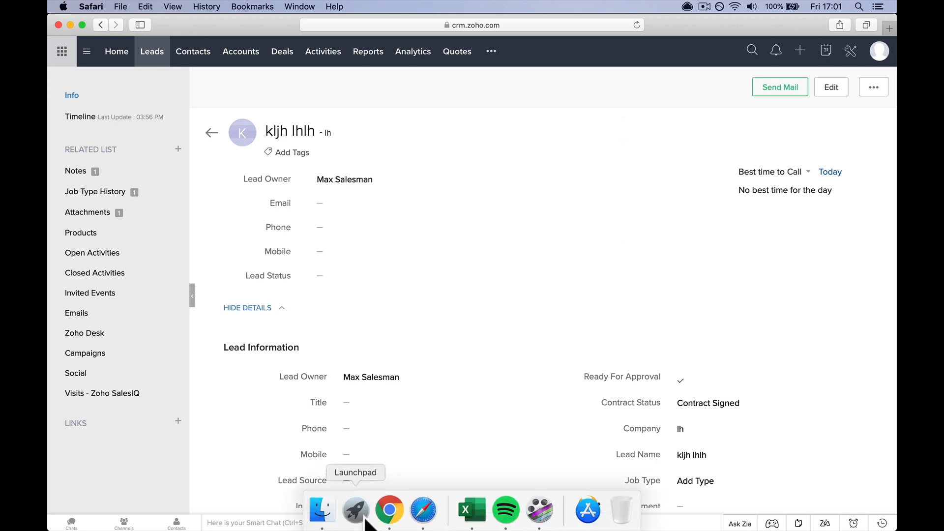
pyautogui.click(390, 512)
pyautogui.click(142, 261)
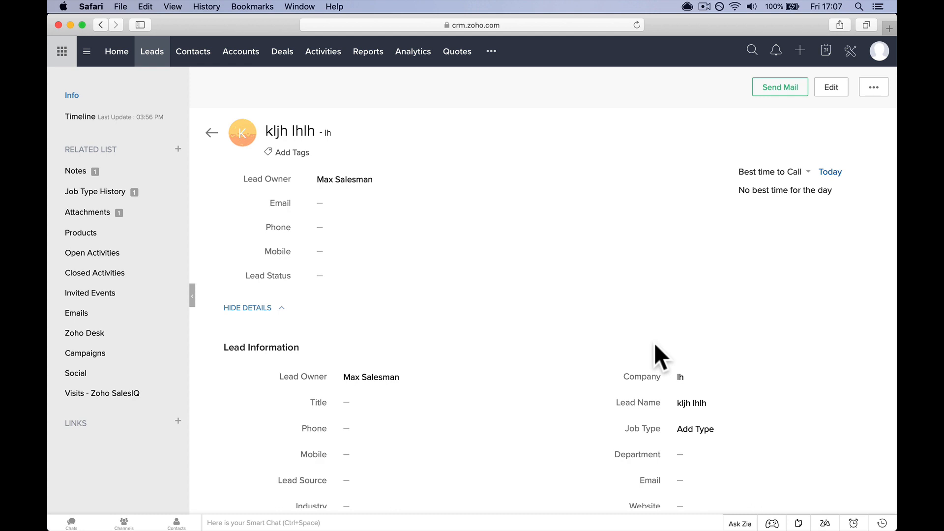
pyautogui.click(300, 153)
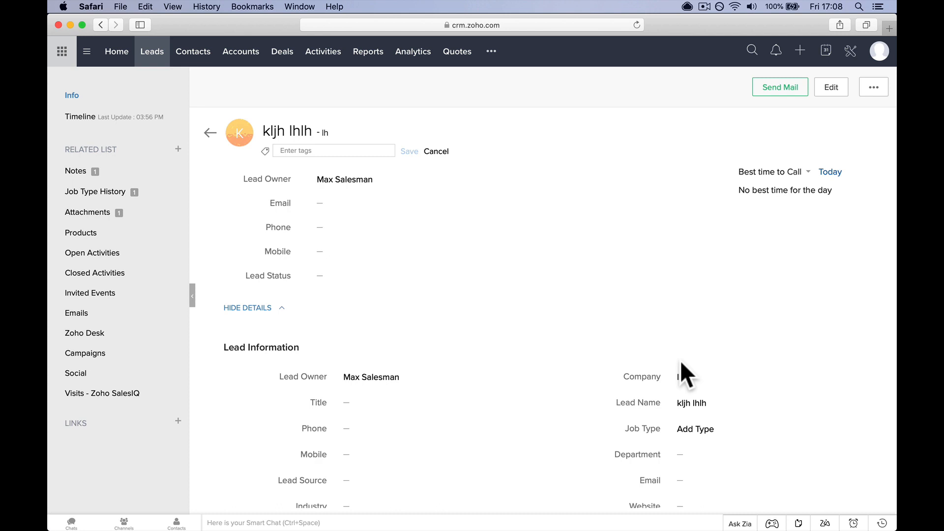
# Switch to Chrome and open the Standard layout of the Leads module for editing
pyautogui.moveTo(410, 530)
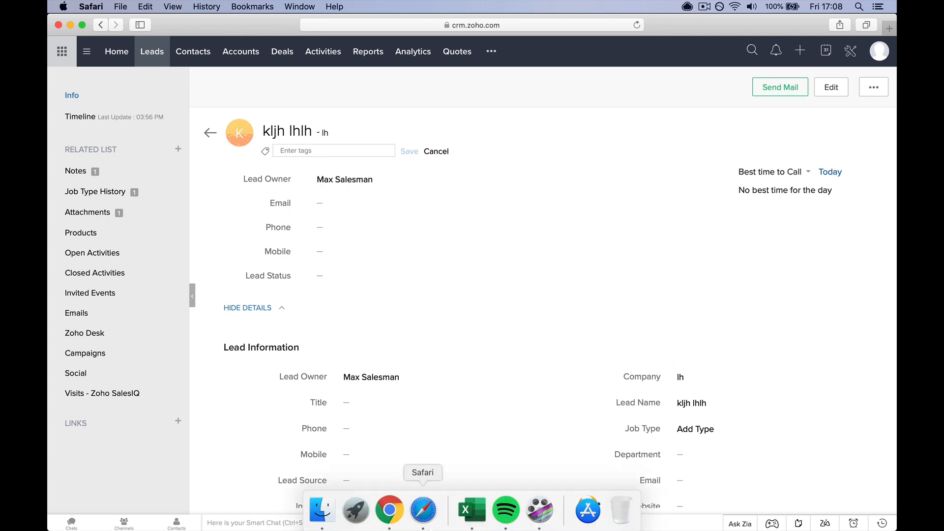
pyautogui.click(390, 510)
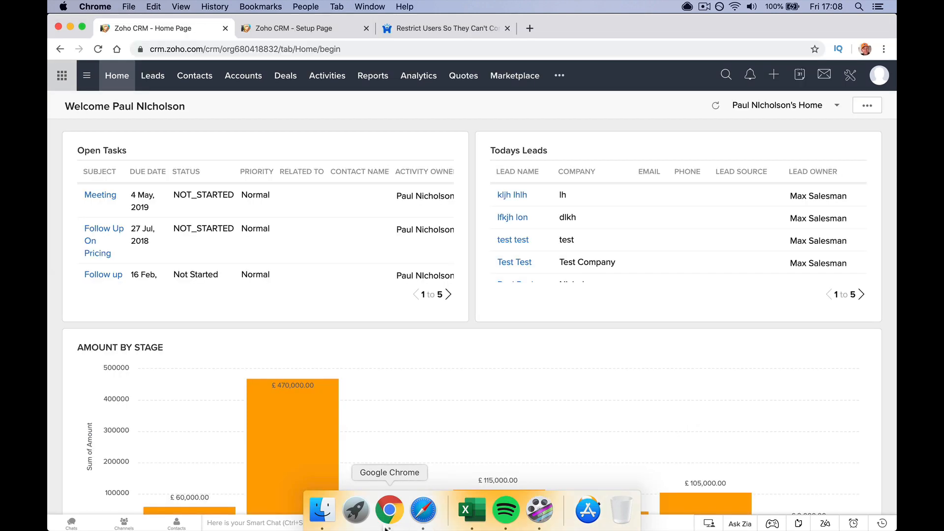
pyautogui.click(851, 75)
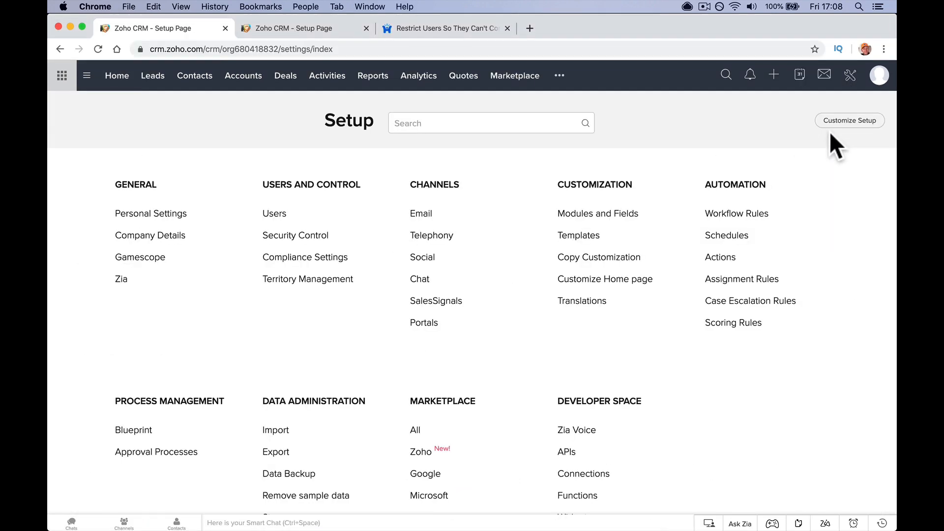
pyautogui.click(614, 216)
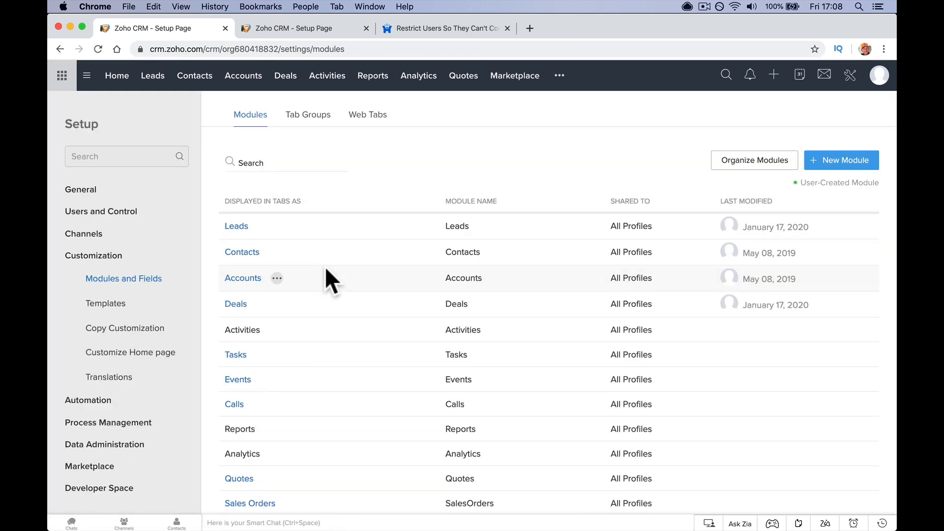
pyautogui.click(237, 226)
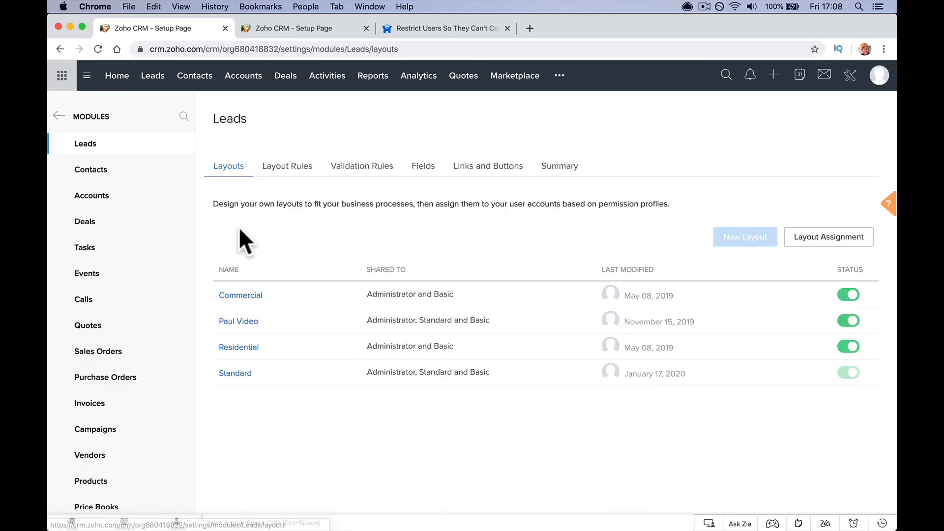
pyautogui.click(234, 374)
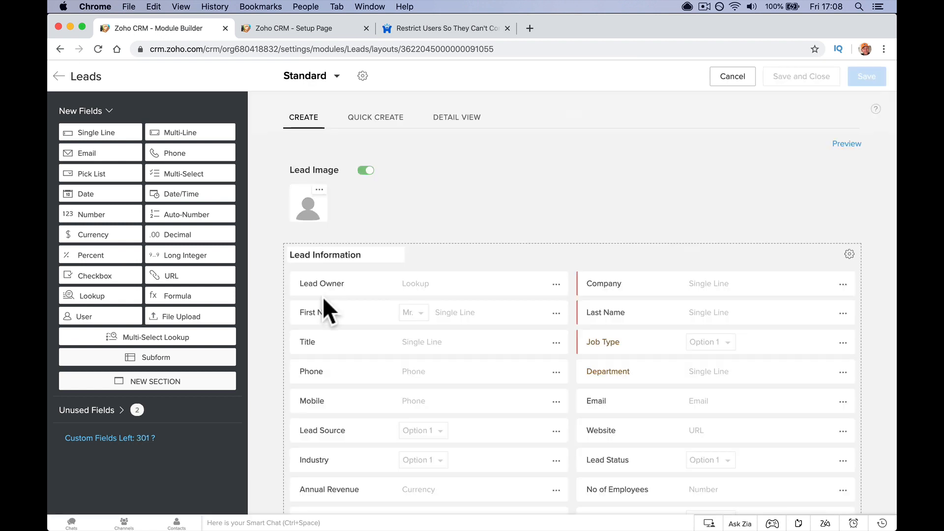
# Add a checkbox field named Ready For Approval above Company in the Lead Information section and save the layout
pyautogui.moveTo(101, 290); pyautogui.dragTo(686, 294)
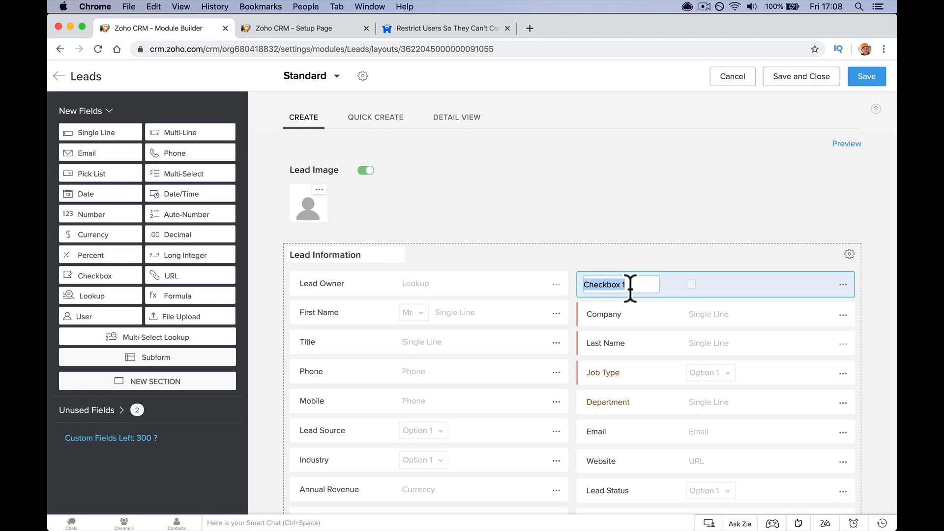
pyautogui.write('Rea')
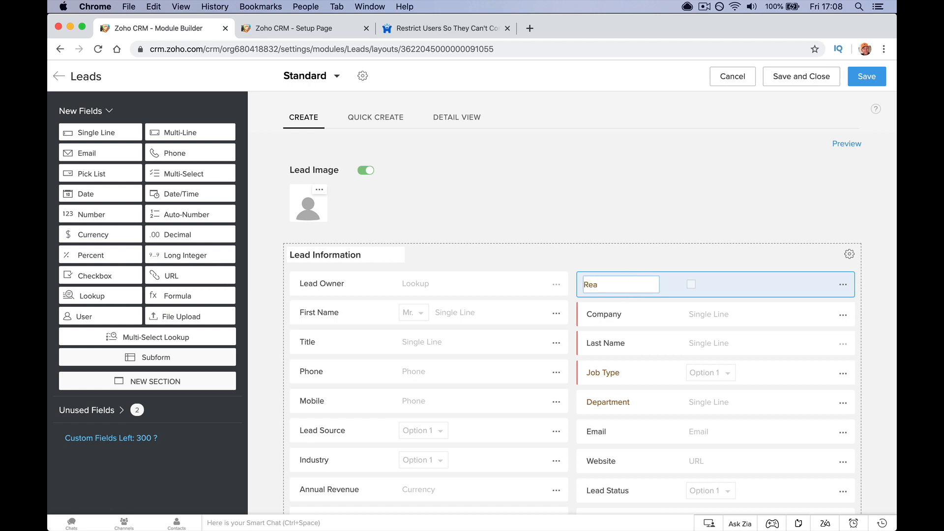
pyautogui.write('dy To Co')
pyautogui.write('For Approval')
pyautogui.click(752, 219)
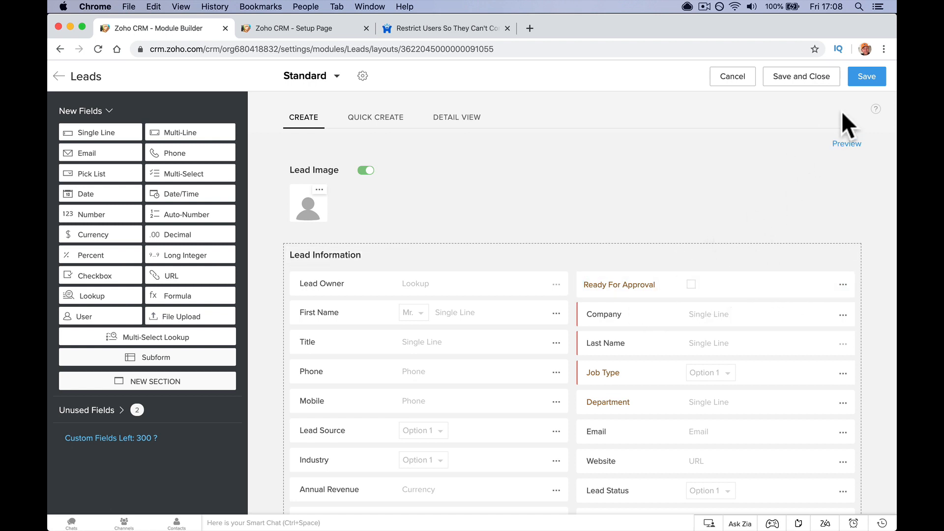
pyautogui.click(865, 79)
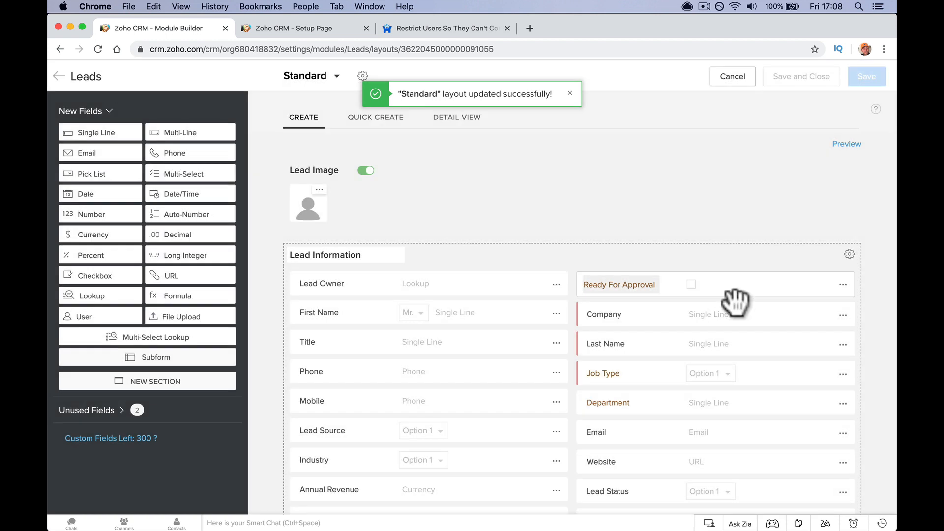
pyautogui.click(843, 285)
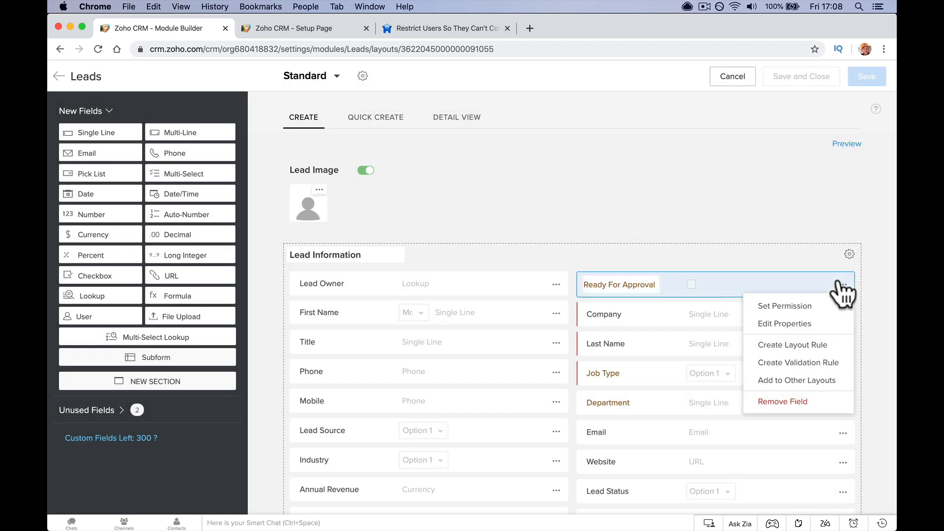
pyautogui.click(745, 204)
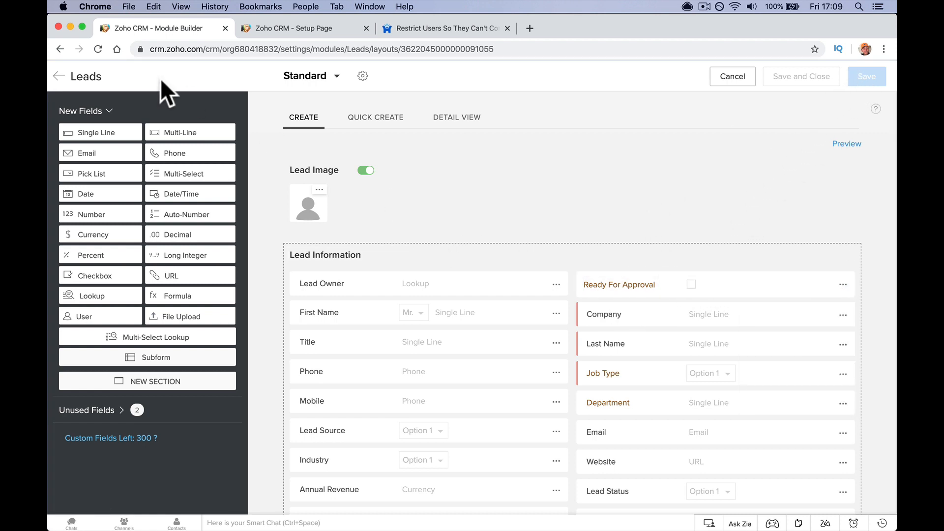
# Leave the layout editor, switch to Safari and open the lead's Ready For Approval field for editing
pyautogui.click(58, 76)
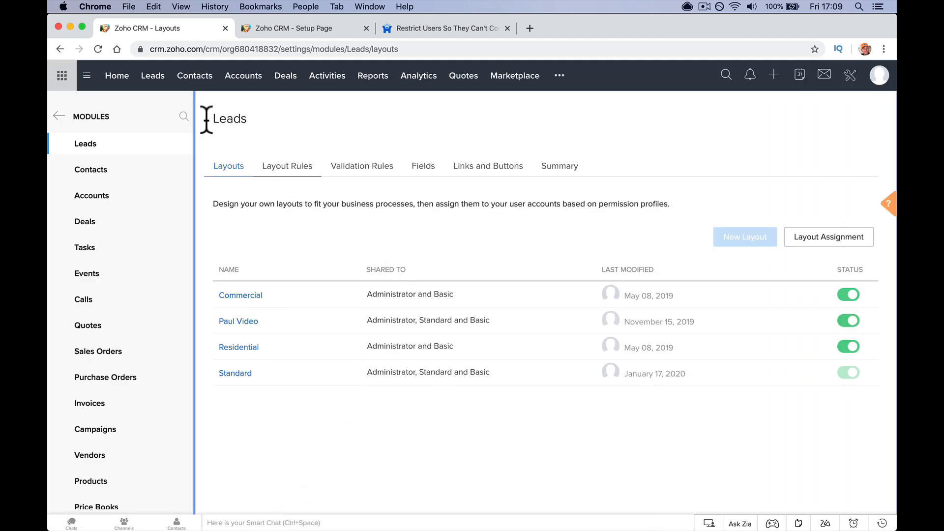
pyautogui.click(152, 76)
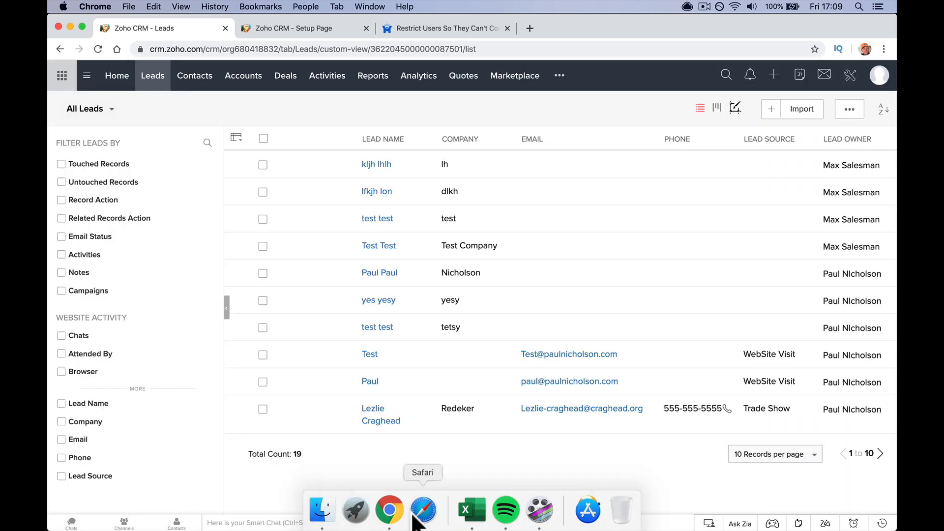
pyautogui.click(422, 510)
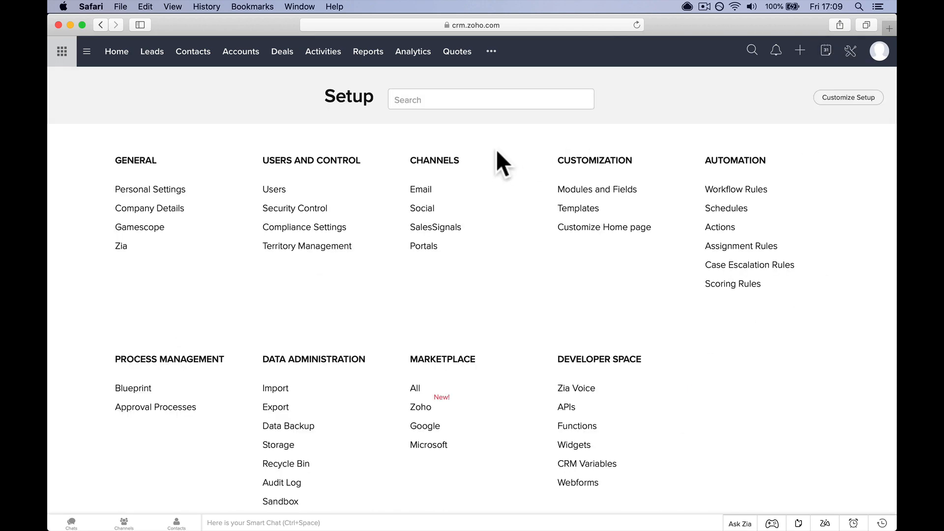
pyautogui.hscroll(-5, 502, 153)
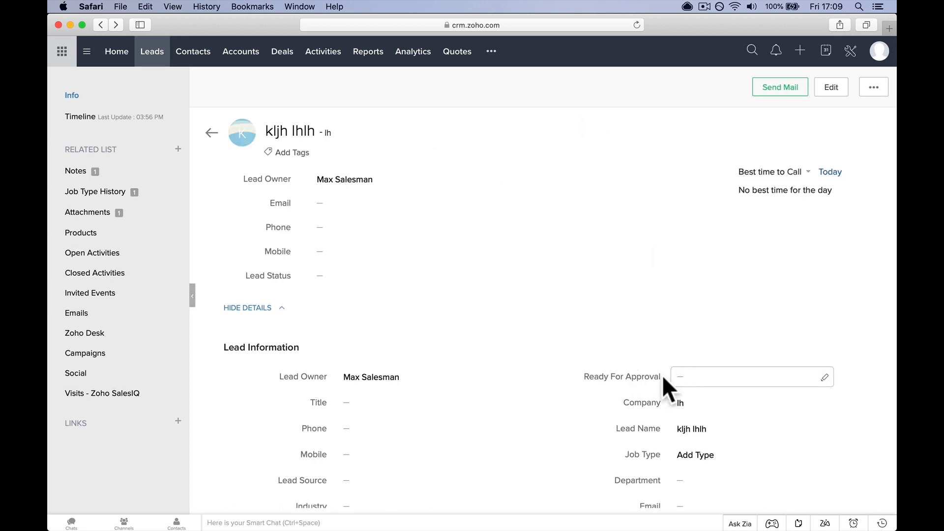
pyautogui.click(725, 376)
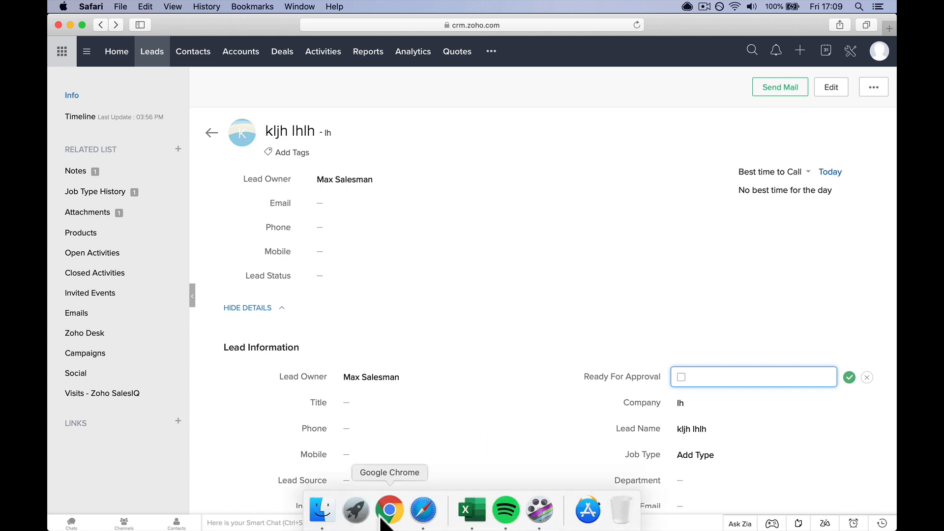
# Switch to Chrome and start a new approval process for the Leads module
pyautogui.click(389, 514)
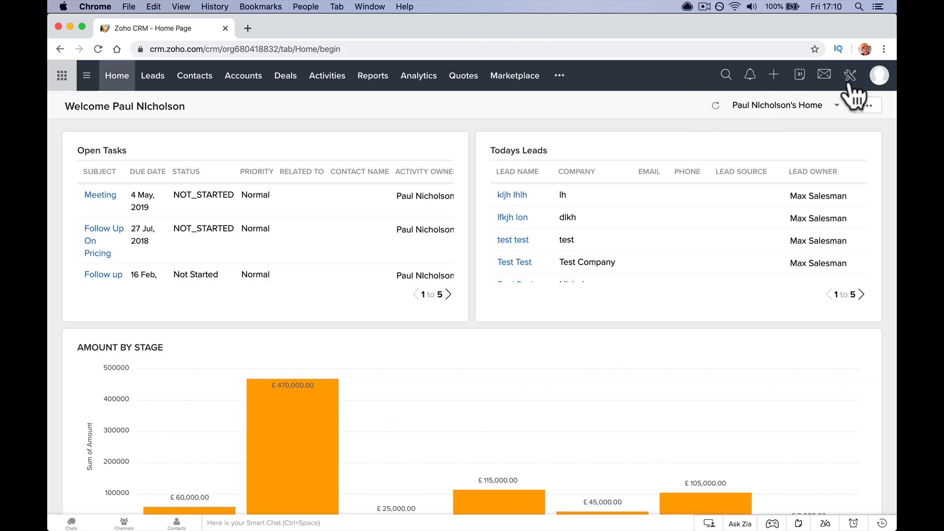
pyautogui.click(850, 78)
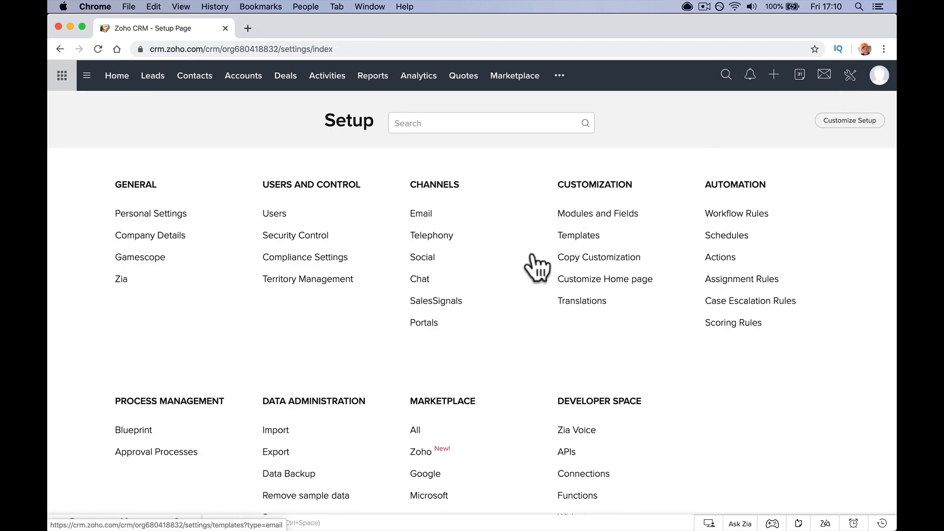
pyautogui.click(192, 451)
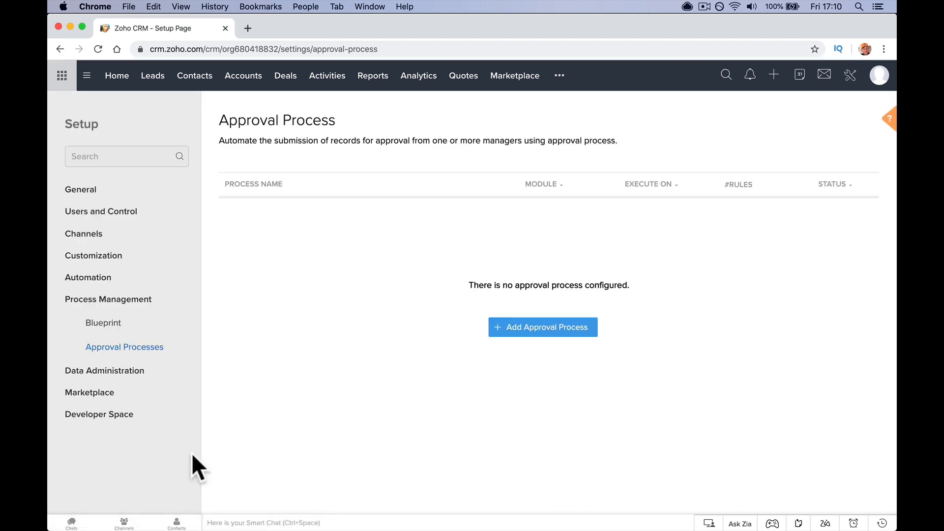
pyautogui.click(547, 327)
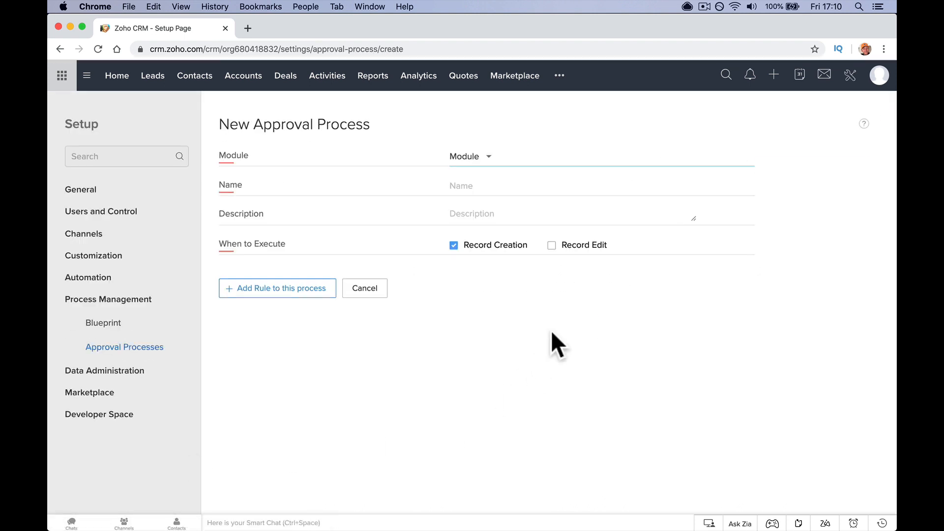
pyautogui.click(480, 160)
pyautogui.click(473, 212)
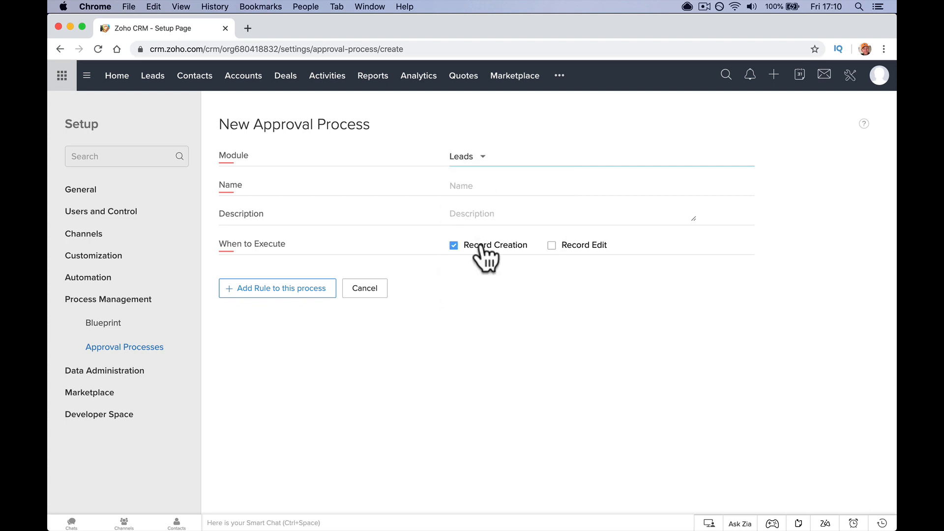
# Name the approval process Convert Approval, describe it as Ready For Approval, and also execute it on record edit
pyautogui.click(475, 187)
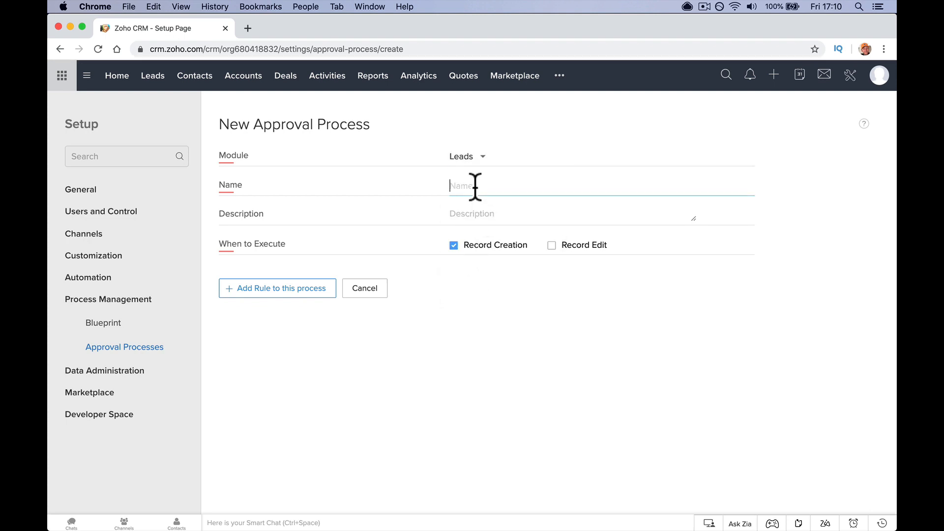
pyautogui.write('Convert Approval')
pyautogui.press('Tab')
pyautogui.write('R')
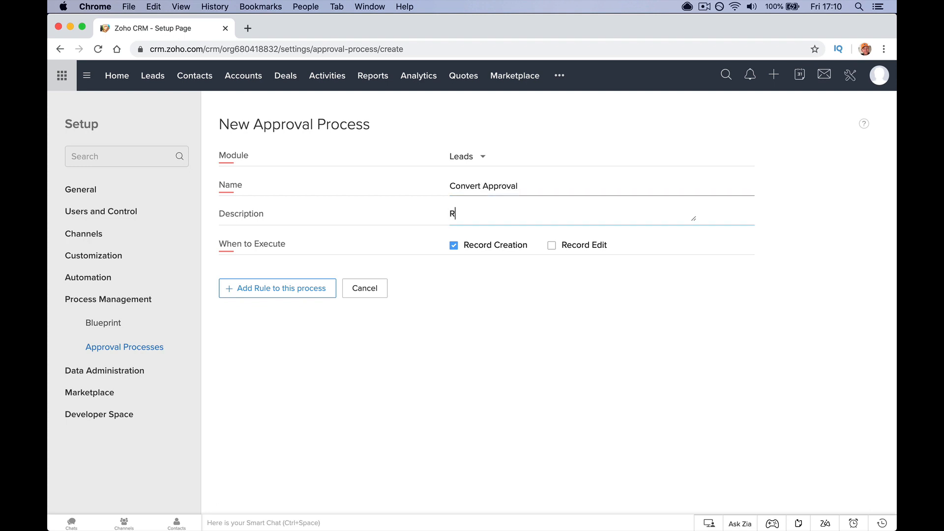
pyautogui.write('eady For Approval')
pyautogui.click(551, 246)
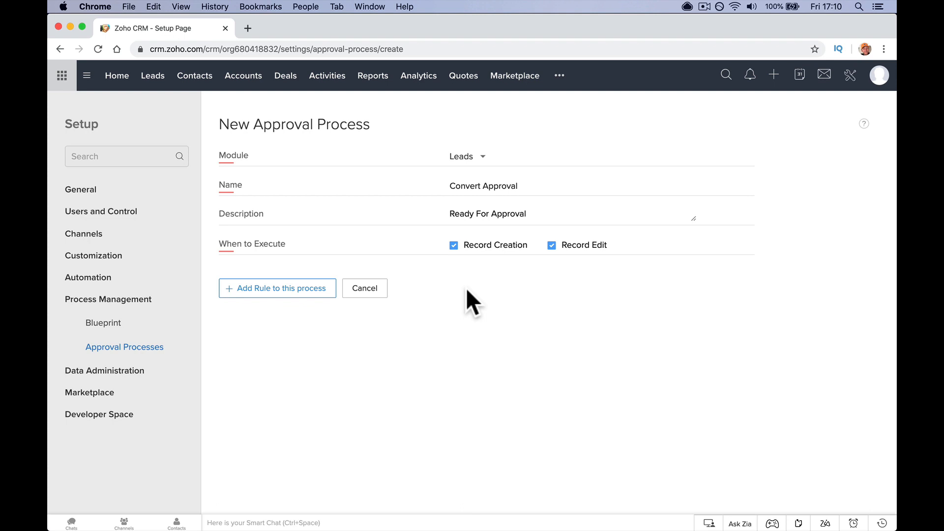
# Add a rule to the approval process with the criterion that Ready For Approval is Selected
pyautogui.click(306, 291)
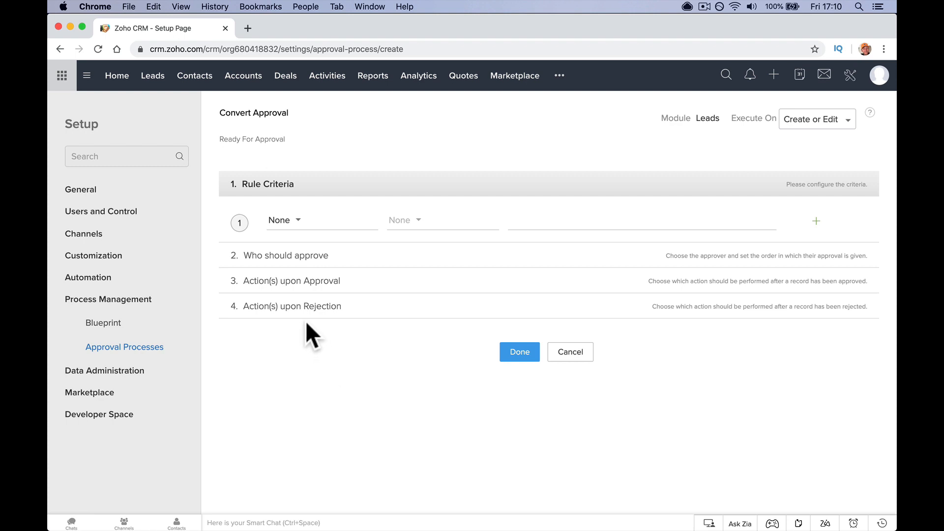
pyautogui.click(297, 220)
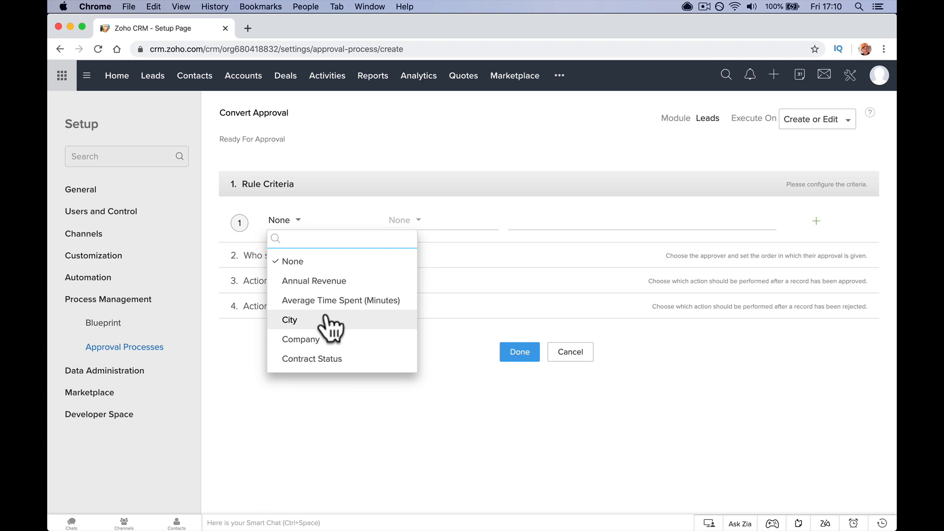
pyautogui.scroll(-15, 326, 318)
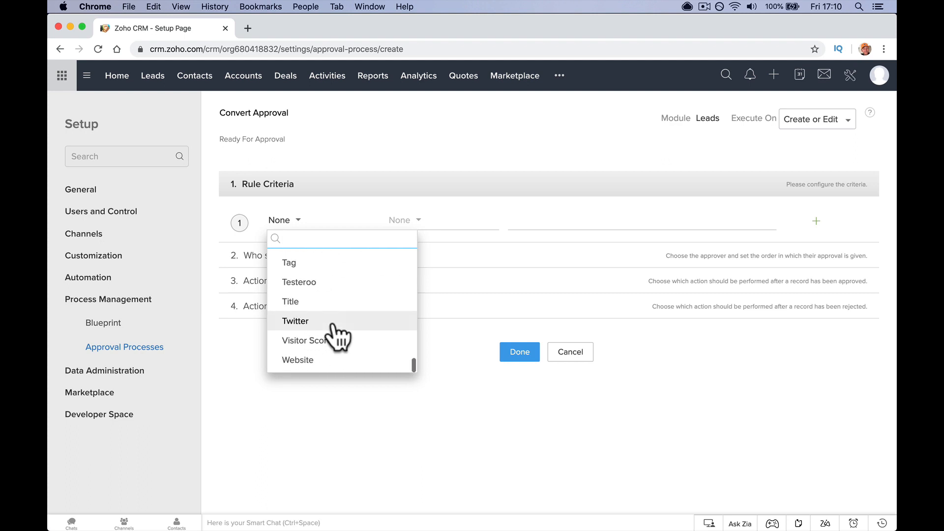
pyautogui.scroll(15, 334, 331)
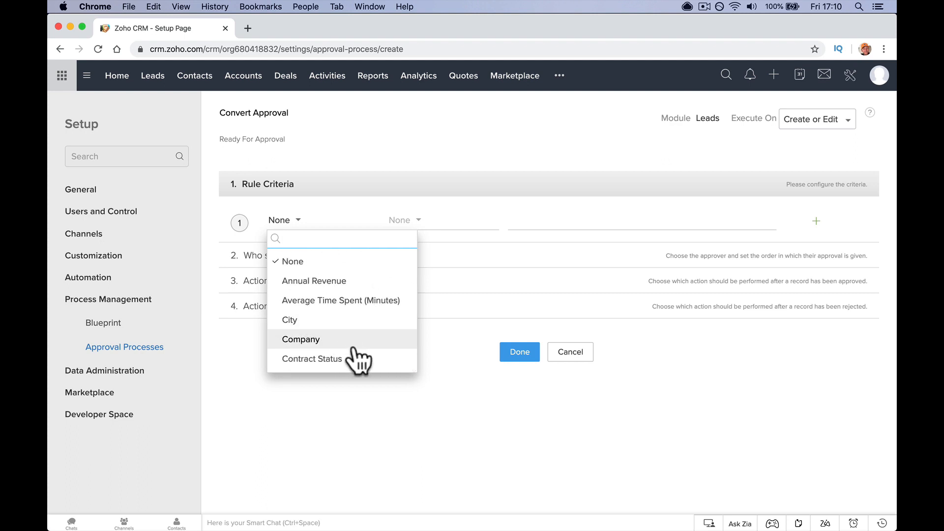
pyautogui.scroll(-2, 356, 351)
pyautogui.scroll(-9, 360, 359)
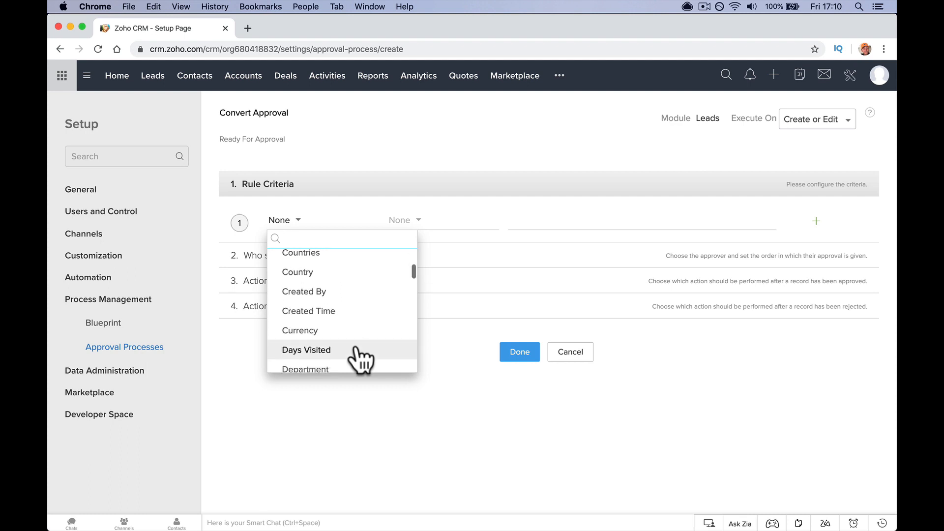
pyautogui.scroll(-10, 360, 359)
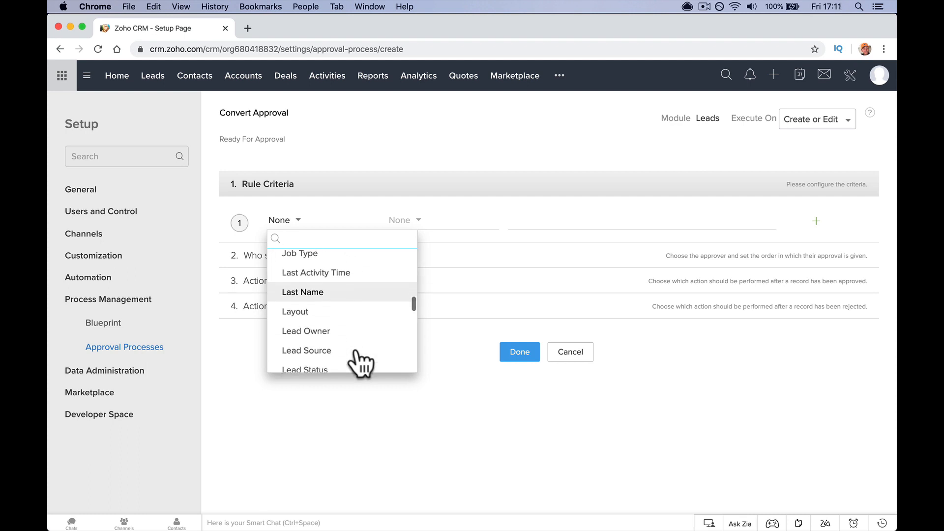
pyautogui.scroll(-4, 361, 362)
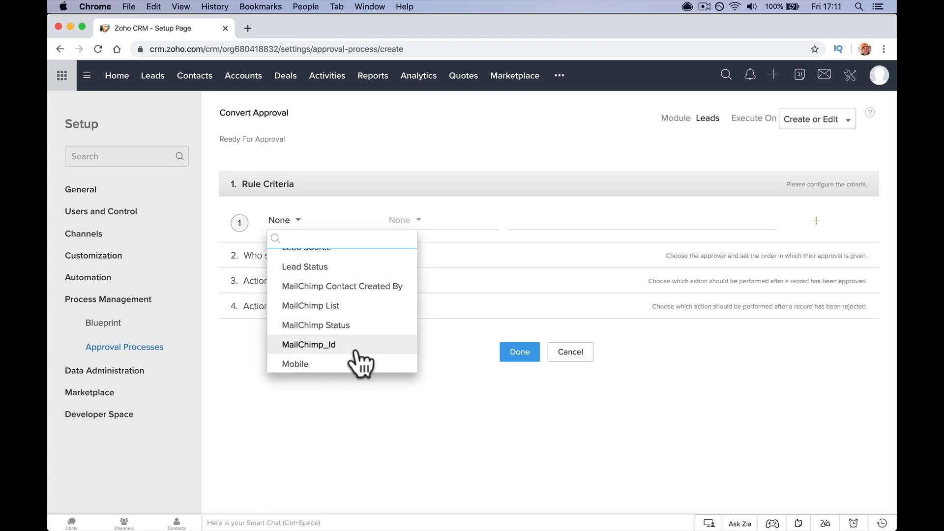
pyautogui.write('app')
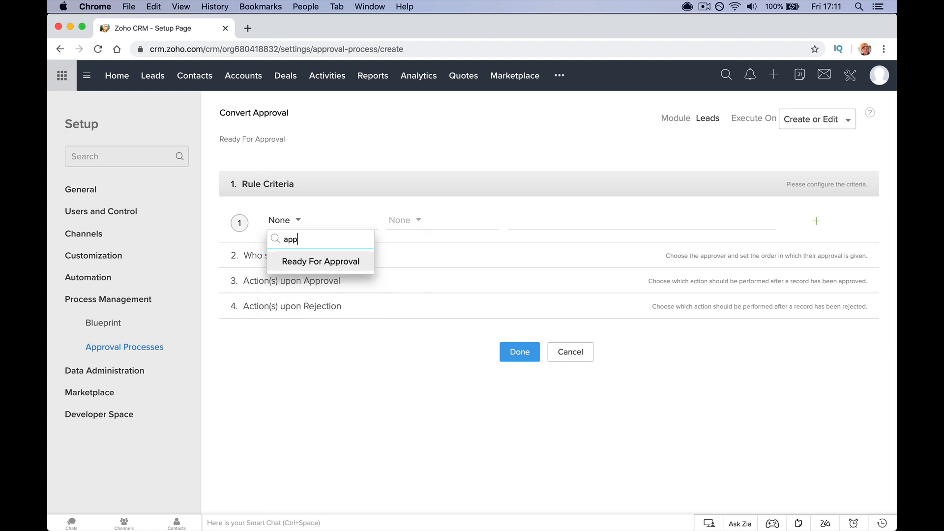
pyautogui.click(333, 269)
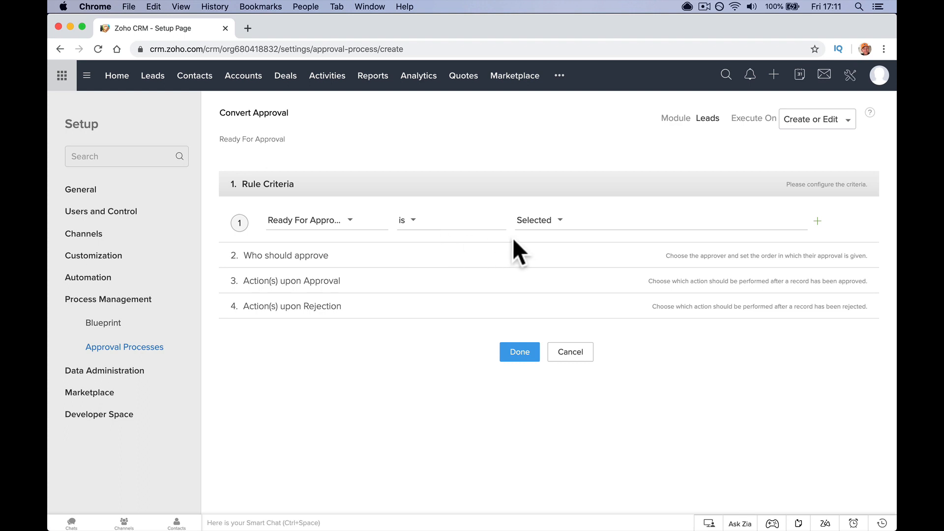
pyautogui.click(556, 221)
pyautogui.click(556, 243)
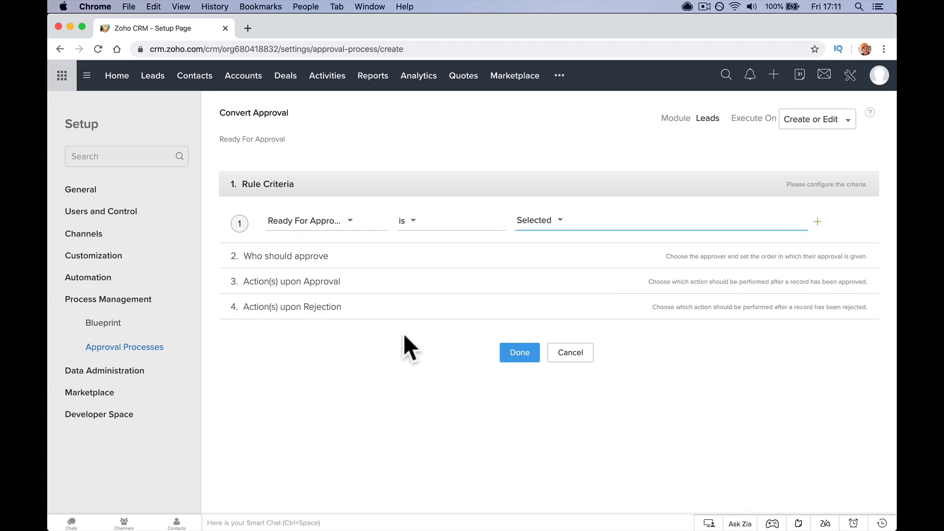
# Set who should approve to Users and choose the second listed user as the approver
pyautogui.click(367, 259)
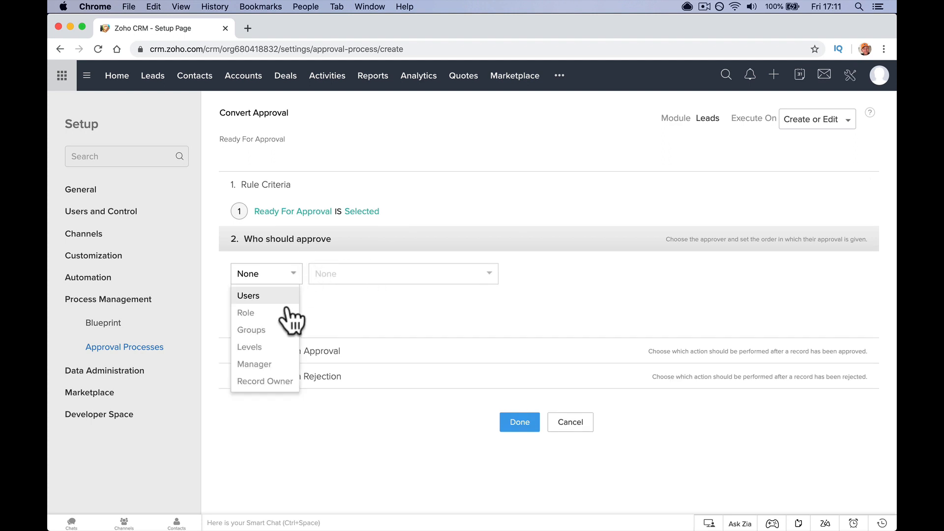
pyautogui.click(278, 274)
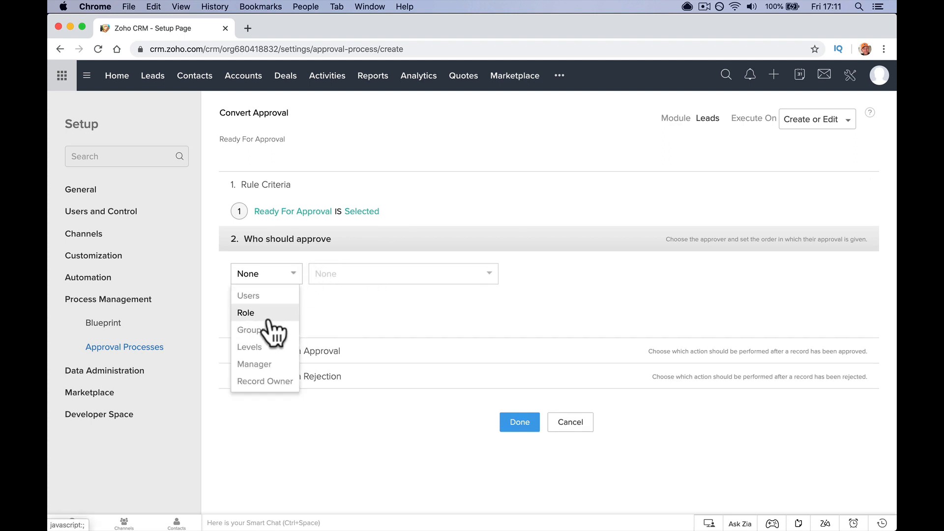
pyautogui.click(262, 296)
pyautogui.click(355, 277)
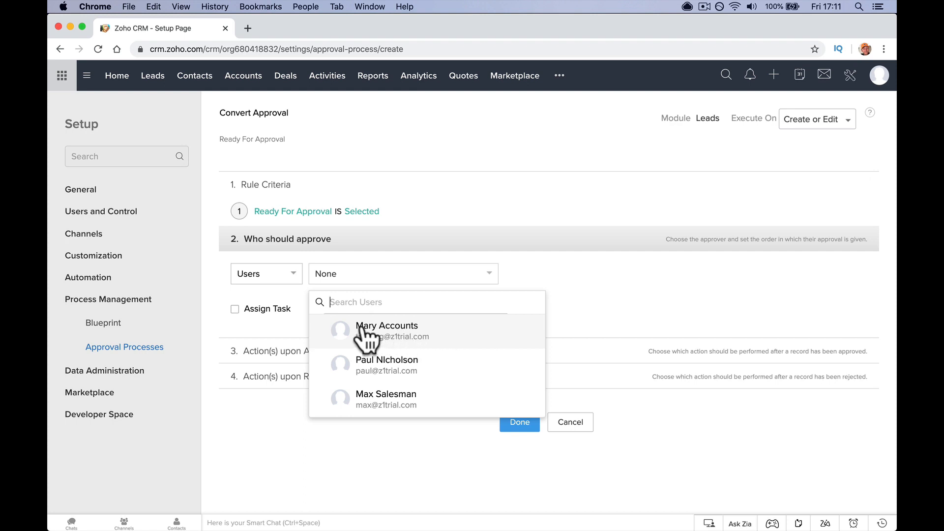
pyautogui.click(270, 279)
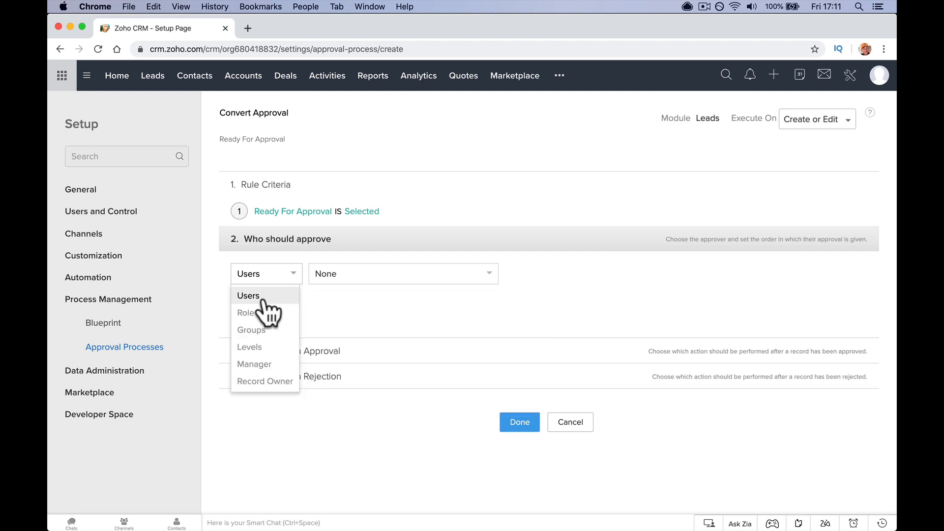
pyautogui.click(351, 275)
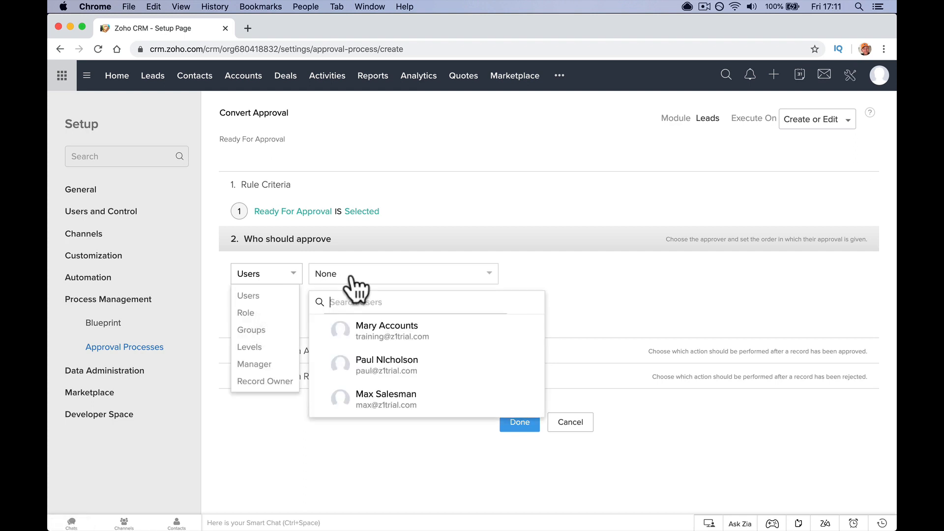
pyautogui.click(383, 363)
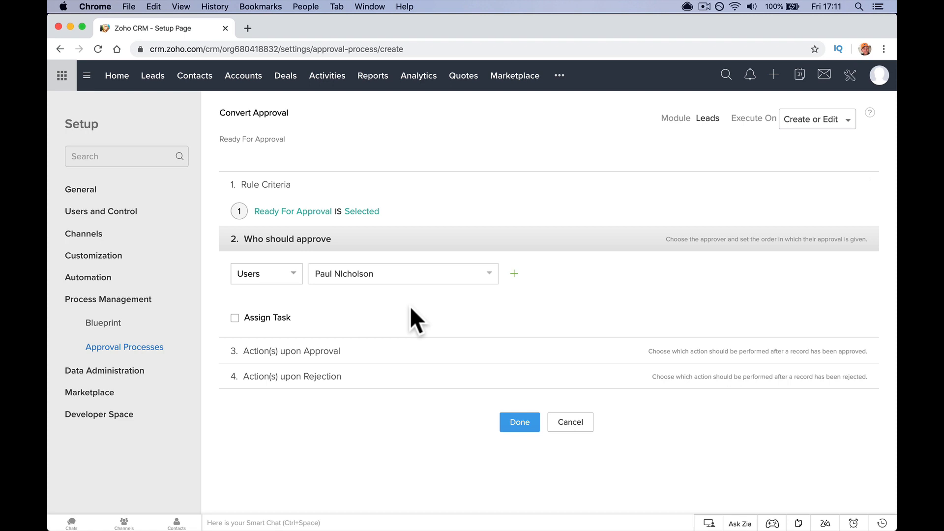
pyautogui.click(235, 319)
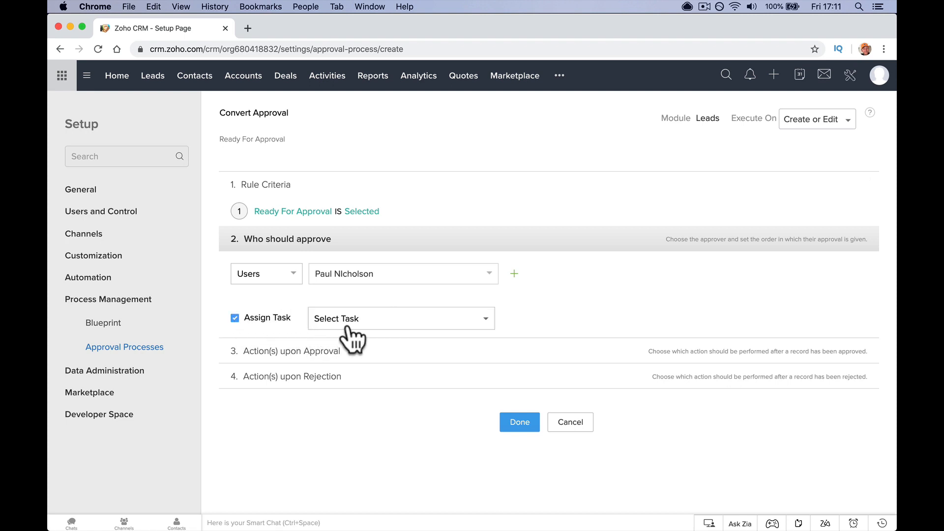
pyautogui.click(374, 321)
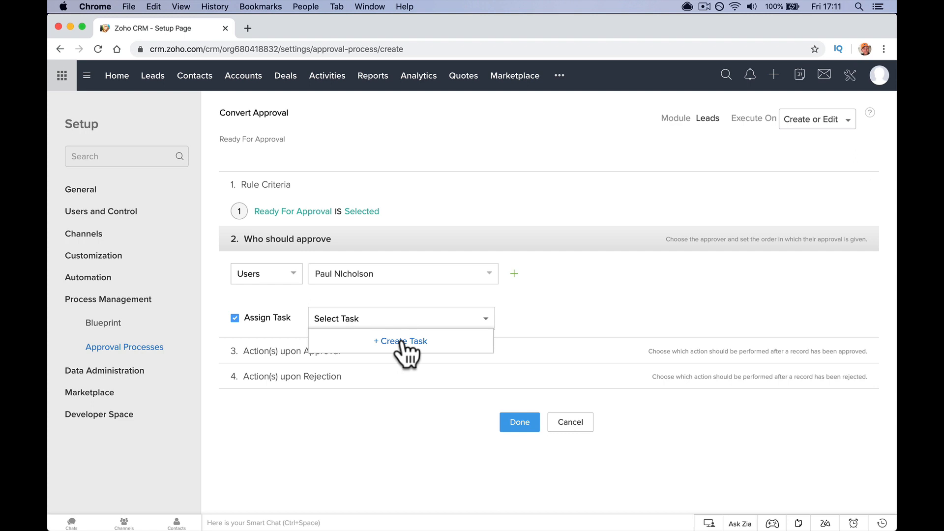
pyautogui.click(329, 300)
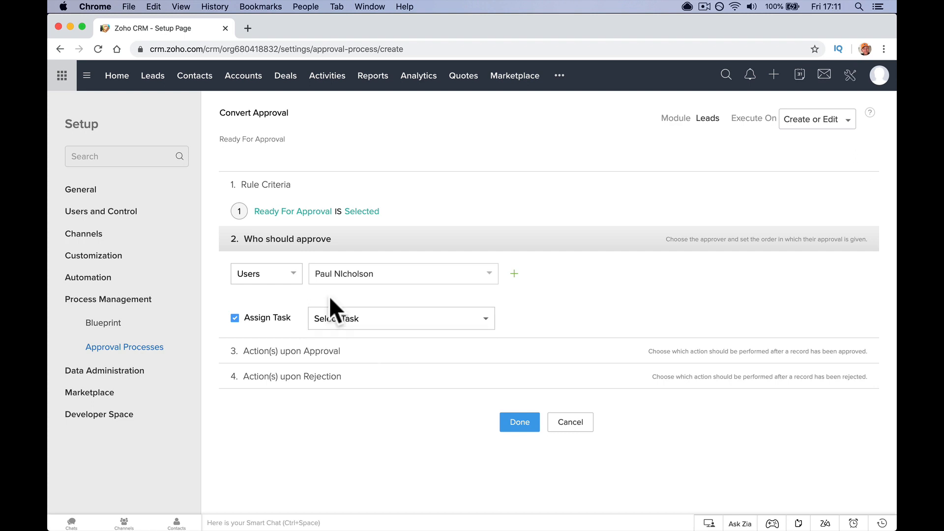
pyautogui.click(234, 319)
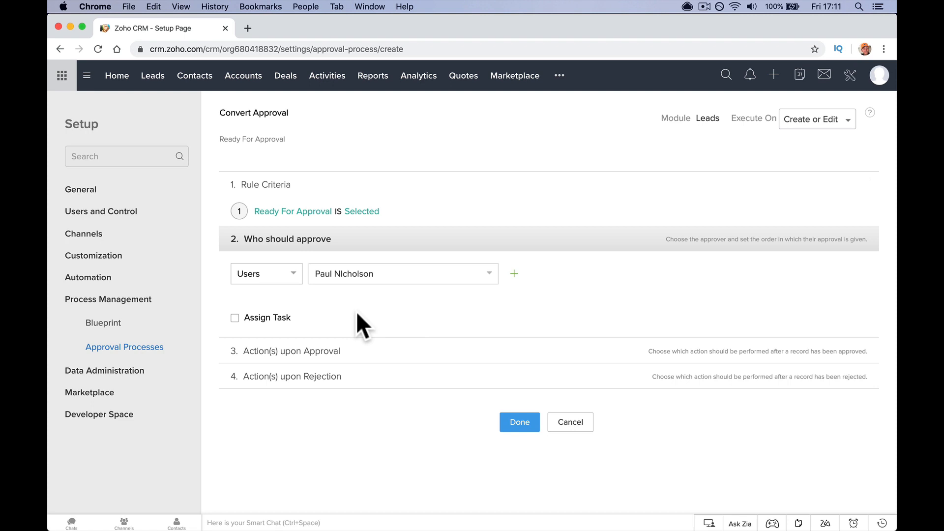
# Review the actions available upon approval and look at the Update Fields options without setting any field
pyautogui.scroll(-1, 358, 319)
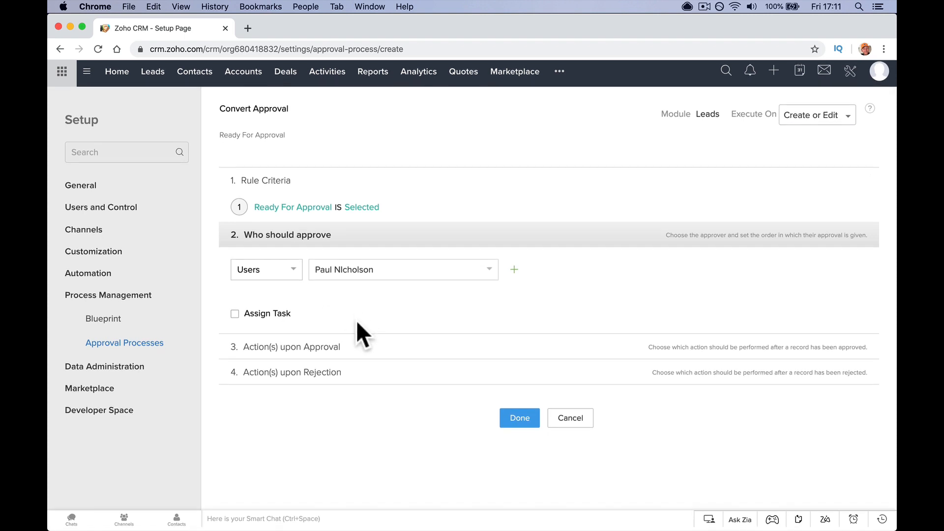
pyautogui.click(315, 351)
pyautogui.scroll(-4, 350, 367)
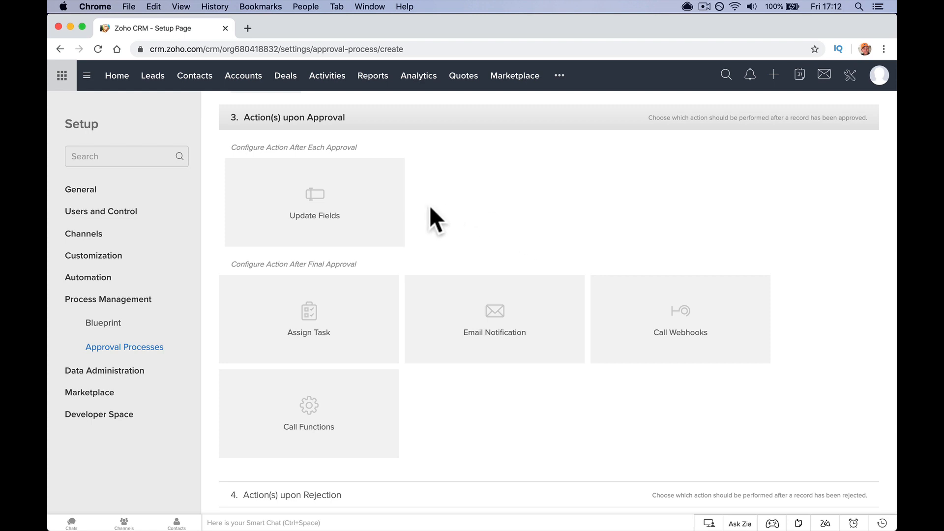
pyautogui.click(373, 227)
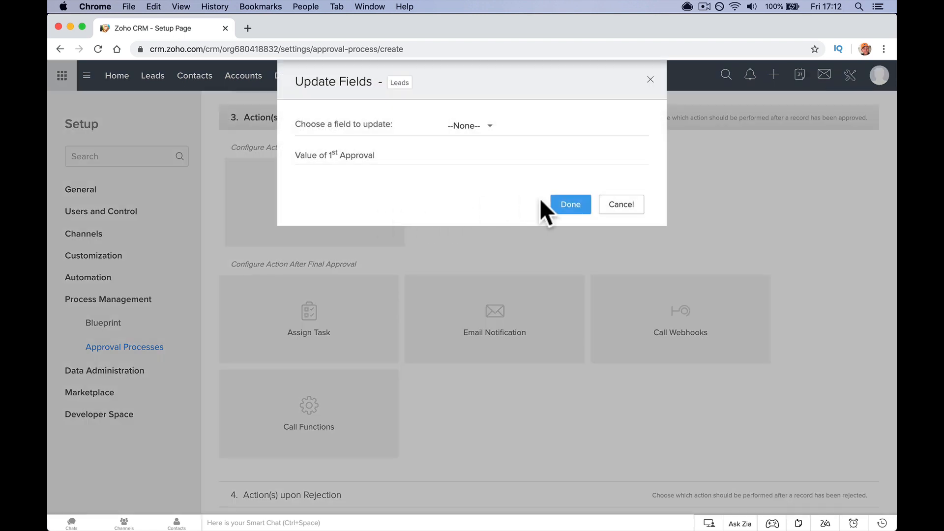
pyautogui.click(612, 204)
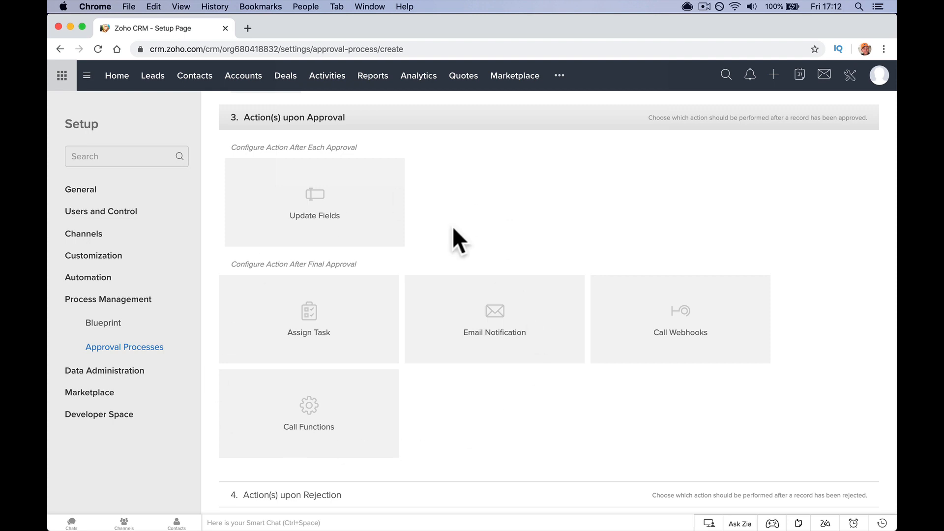
# Add a field update upon rejection that sets Ready For Approval to unchecked
pyautogui.scroll(-3, 472, 256)
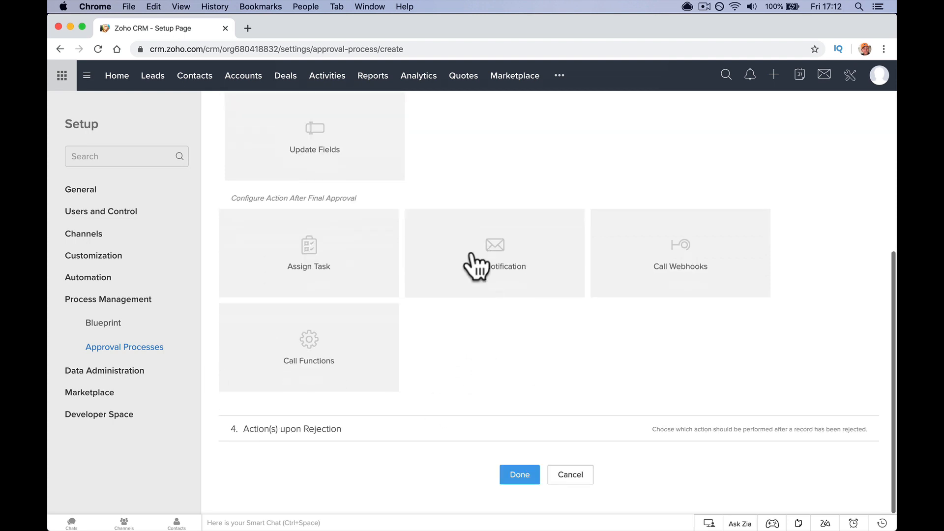
pyautogui.click(348, 427)
pyautogui.scroll(-3, 353, 441)
pyautogui.scroll(-1, 353, 441)
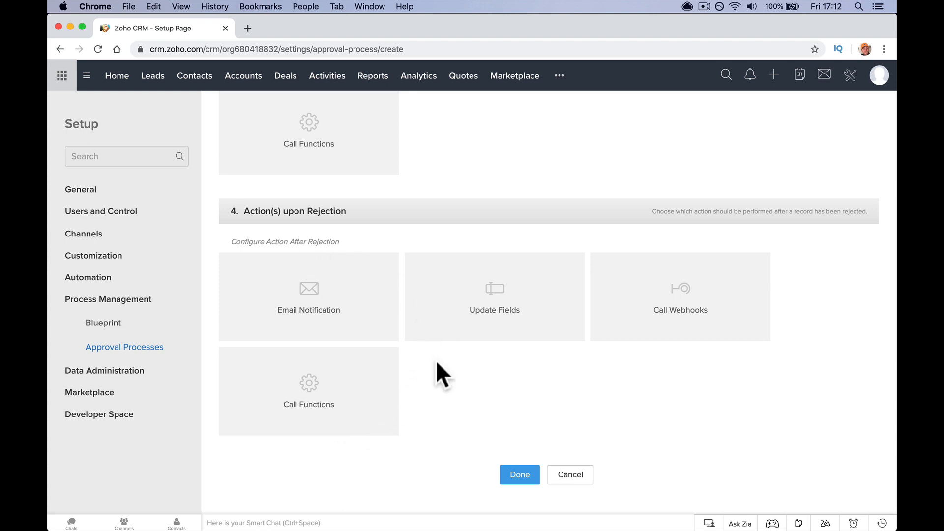
pyautogui.click(480, 306)
pyautogui.click(480, 129)
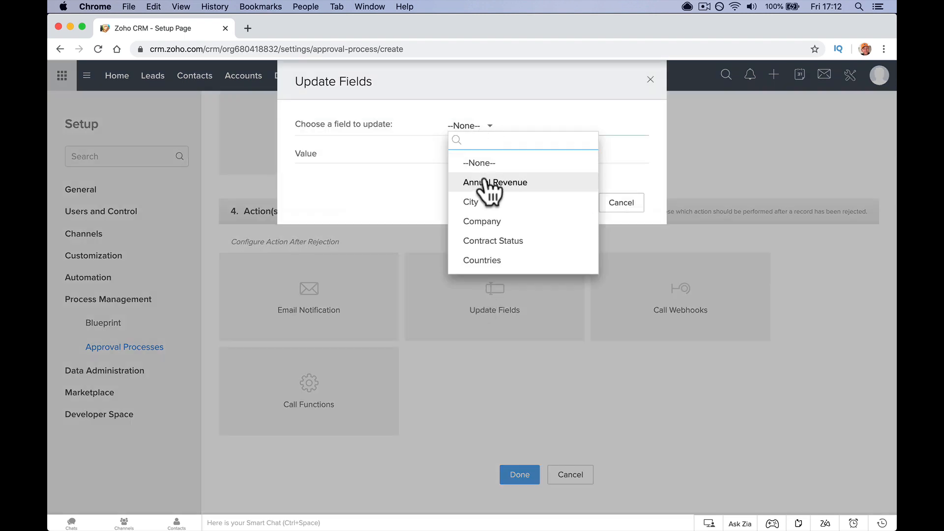
pyautogui.scroll(-3, 498, 231)
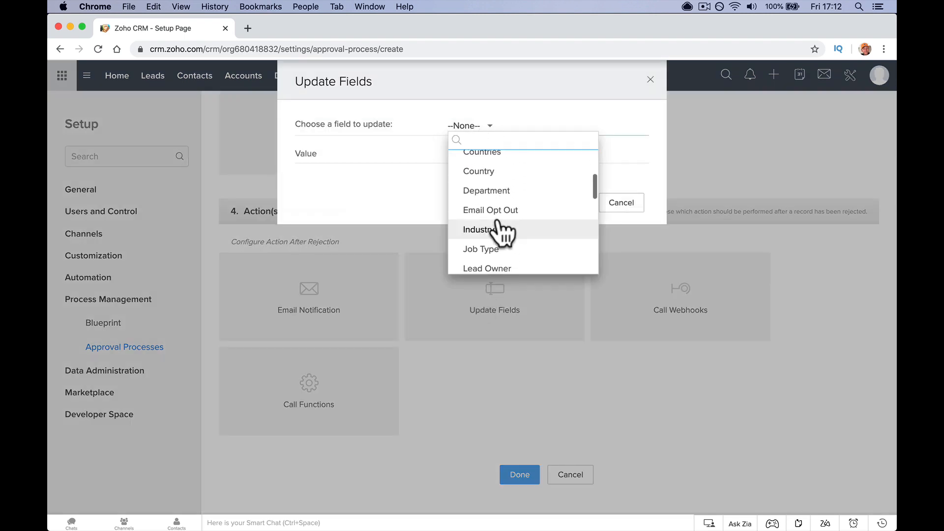
pyautogui.write('a')
pyautogui.press('BackSpace')
pyautogui.write('rea')
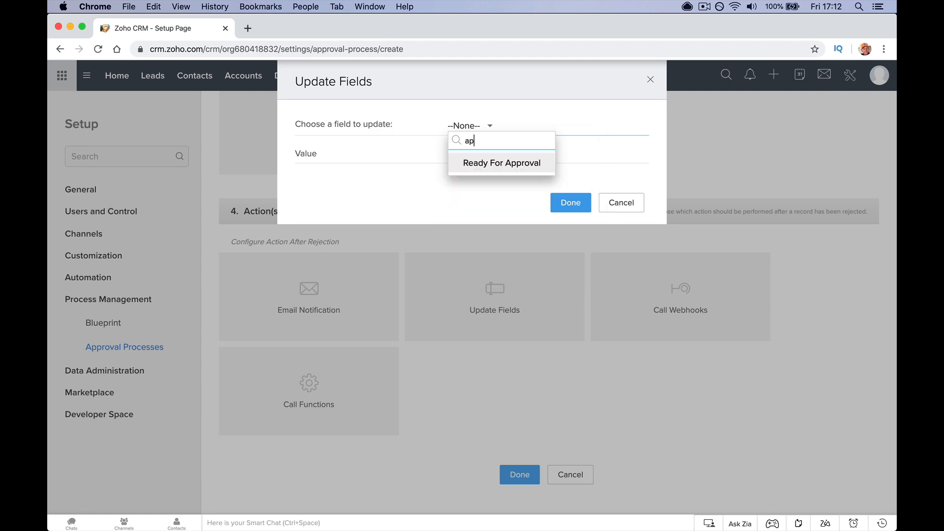
pyautogui.click(515, 167)
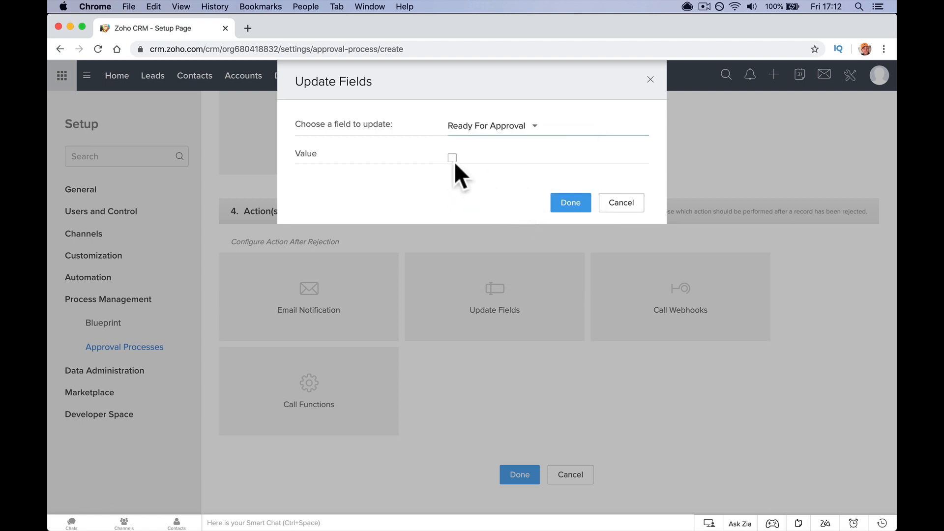
pyautogui.click(555, 203)
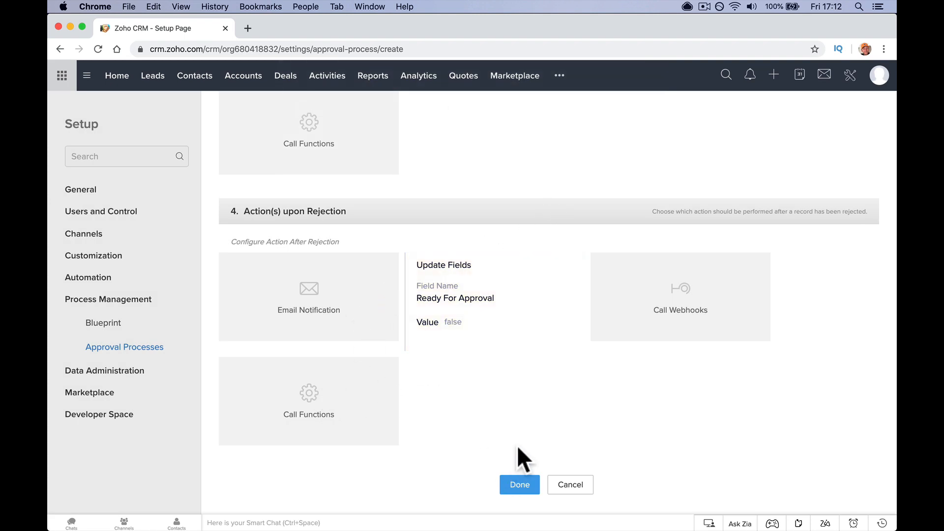
# Complete the rule after reviewing its actions and save the Convert Approval process
pyautogui.scroll(5, 497, 358)
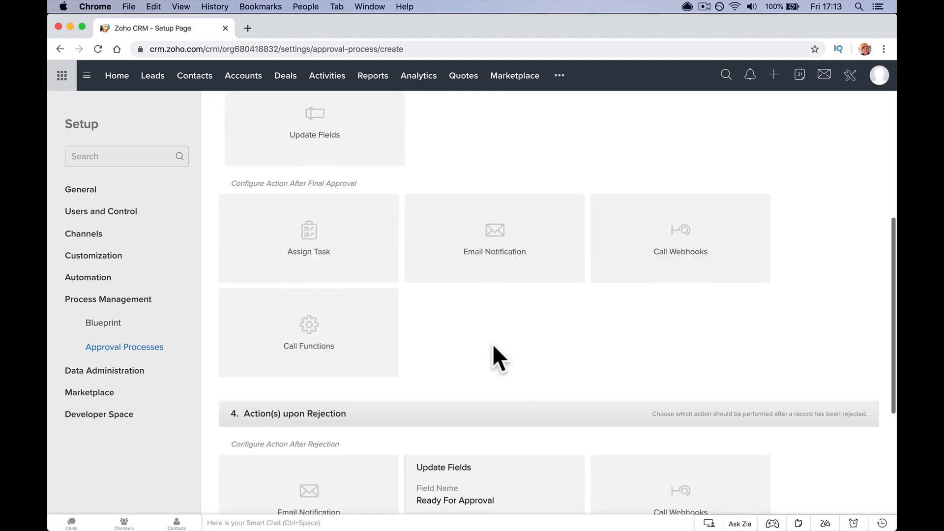
pyautogui.scroll(-5, 492, 344)
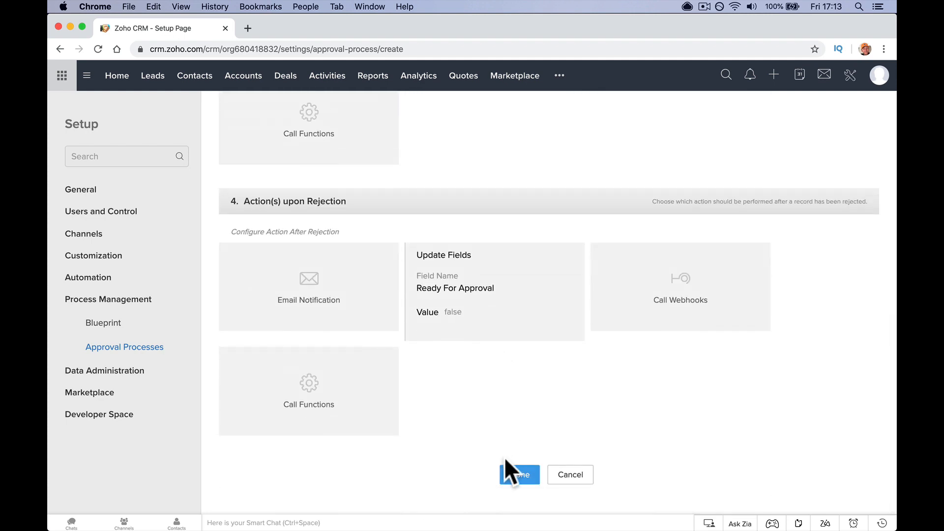
pyautogui.click(512, 475)
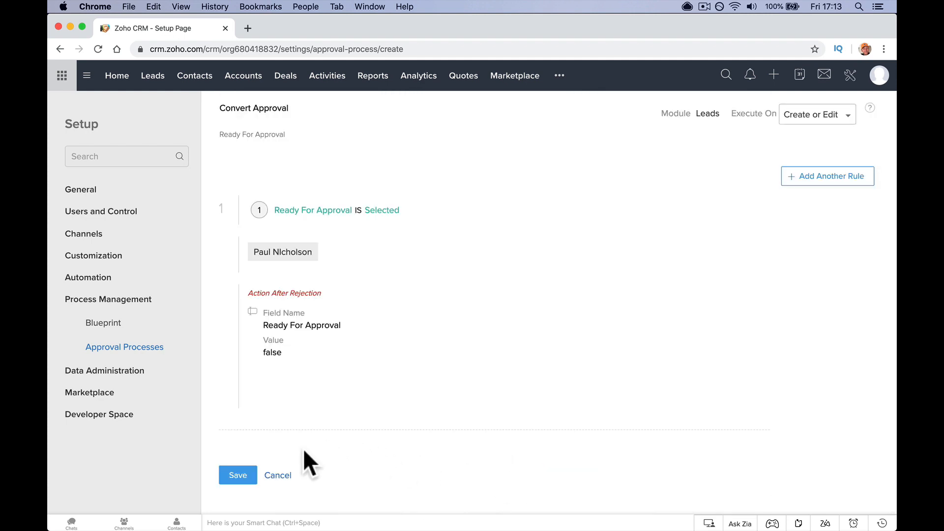
pyautogui.click(235, 473)
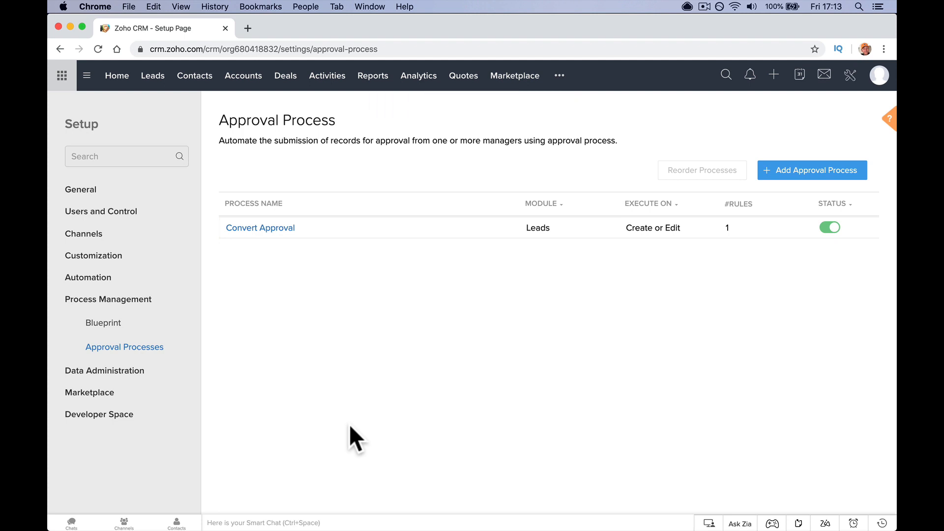
# Switch to the restricted user's Safari session and start a new lead from the leads list
pyautogui.moveTo(347, 525)
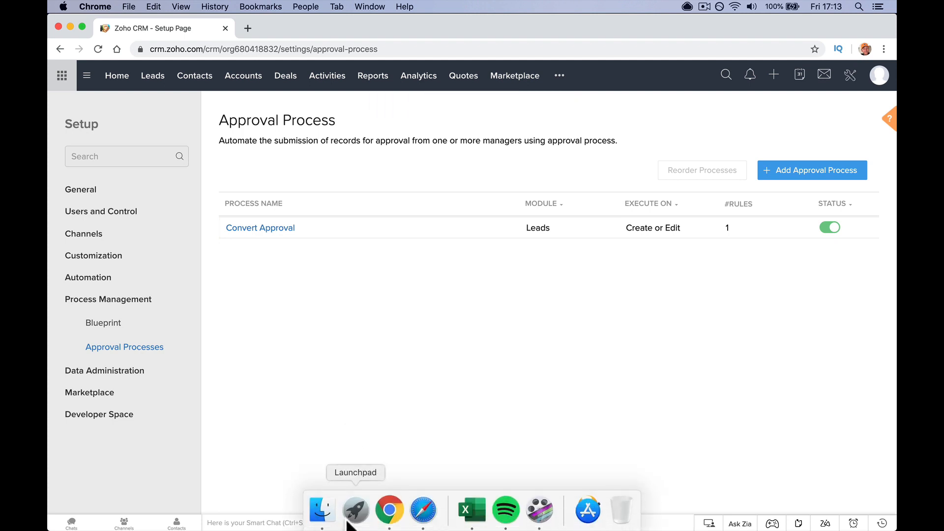
pyautogui.click(424, 522)
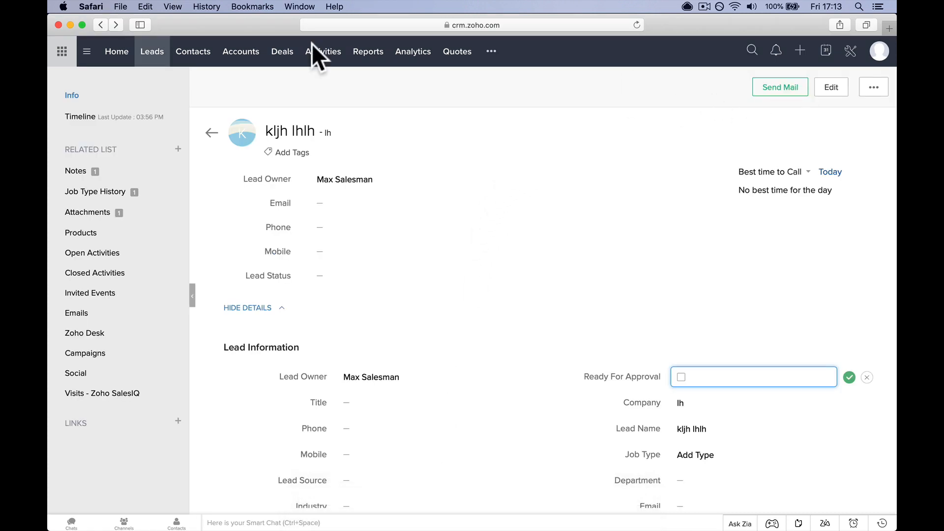
pyautogui.click(148, 52)
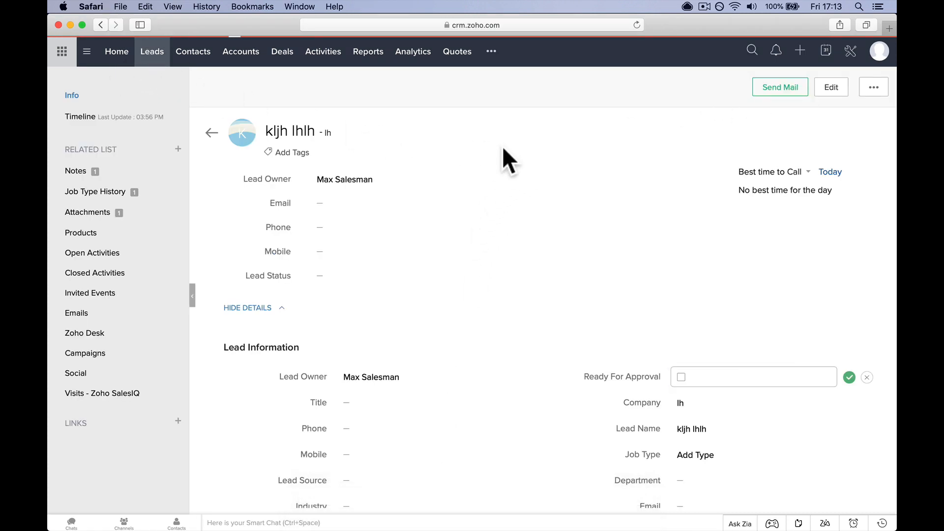
pyautogui.click(802, 52)
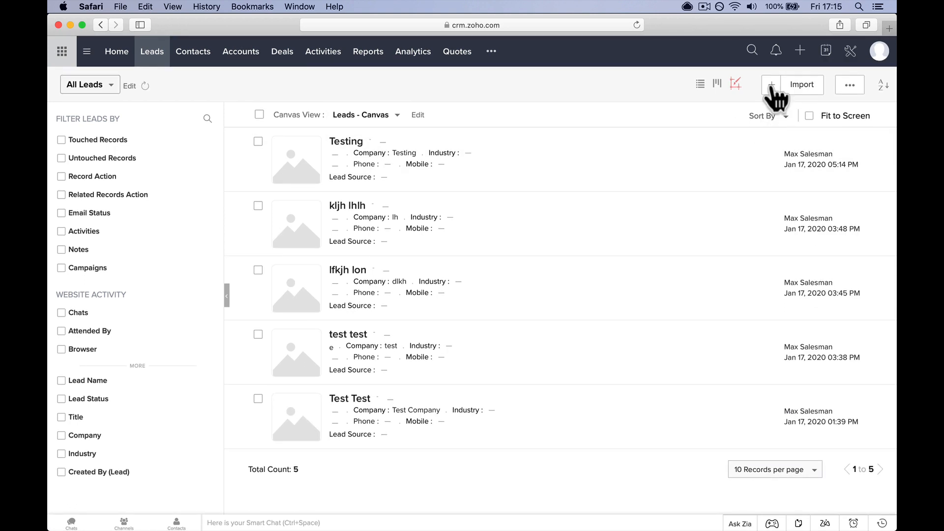
pyautogui.click(772, 84)
# Fill in the new lead's Company and Last Name, both as Testing 1715
pyautogui.scroll(-5, 512, 280)
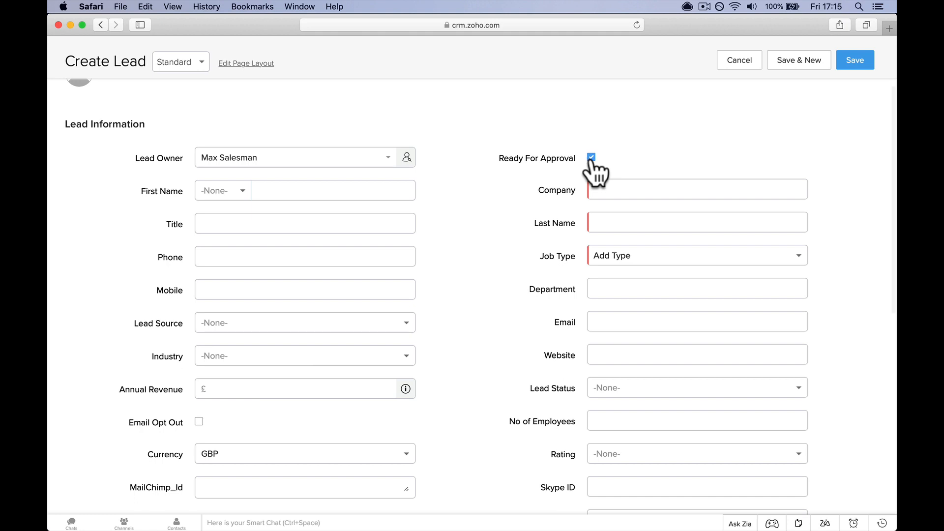
pyautogui.click(597, 190)
pyautogui.write('Test')
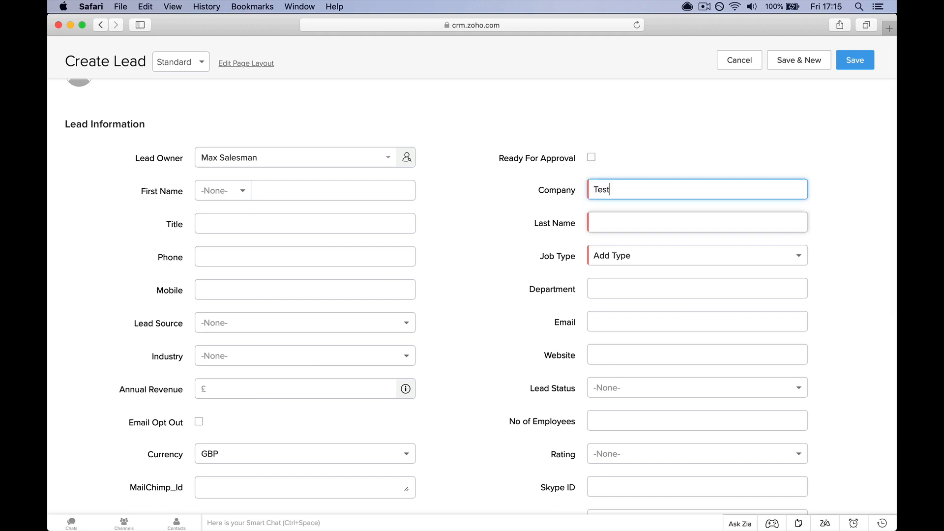
pyautogui.write('ing 1715')
pyautogui.press('Tab')
pyautogui.press('Tab')
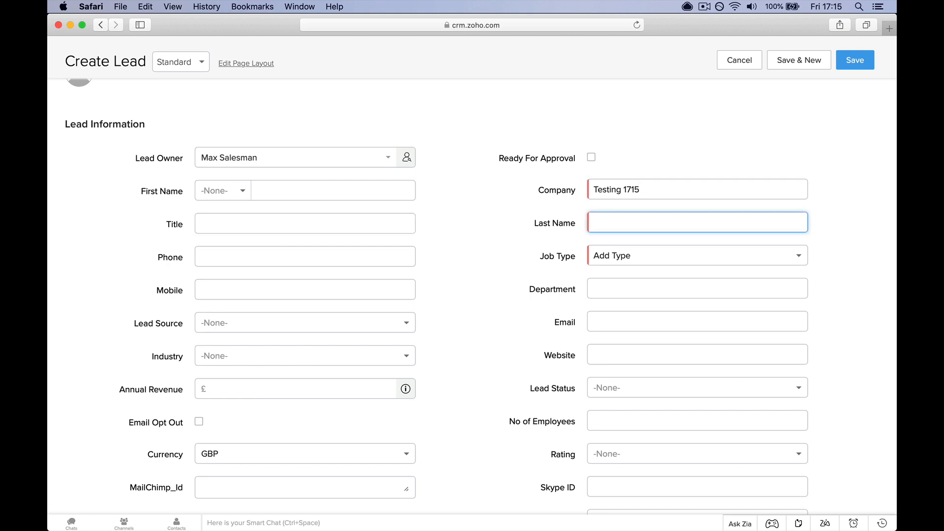
pyautogui.write('Testingf')
pyautogui.press('BackSpace')
pyautogui.write('§')
pyautogui.press('BackSpace')
pyautogui.write('1715')
pyautogui.press('Tab')
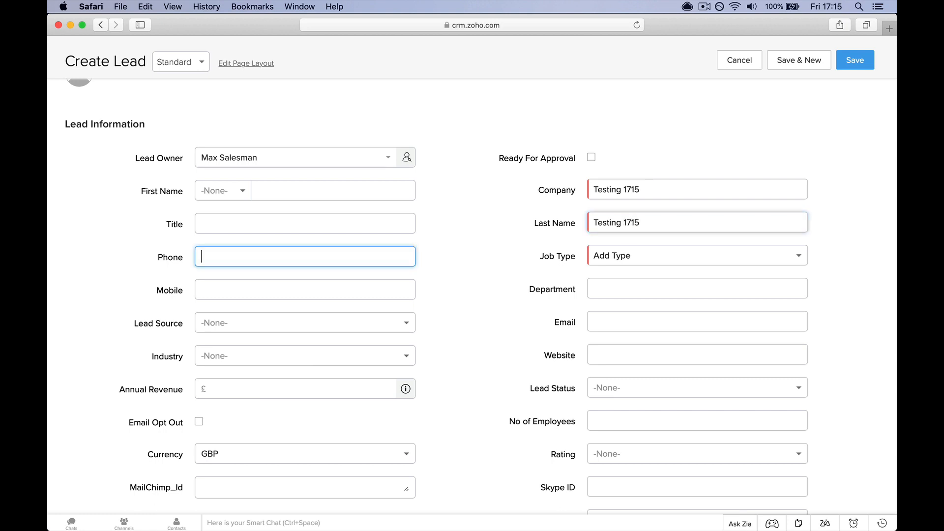
# Set the new lead's Job Type to CCTV and save the lead
pyautogui.press('Tab')
pyautogui.click(644, 252)
pyautogui.click(644, 297)
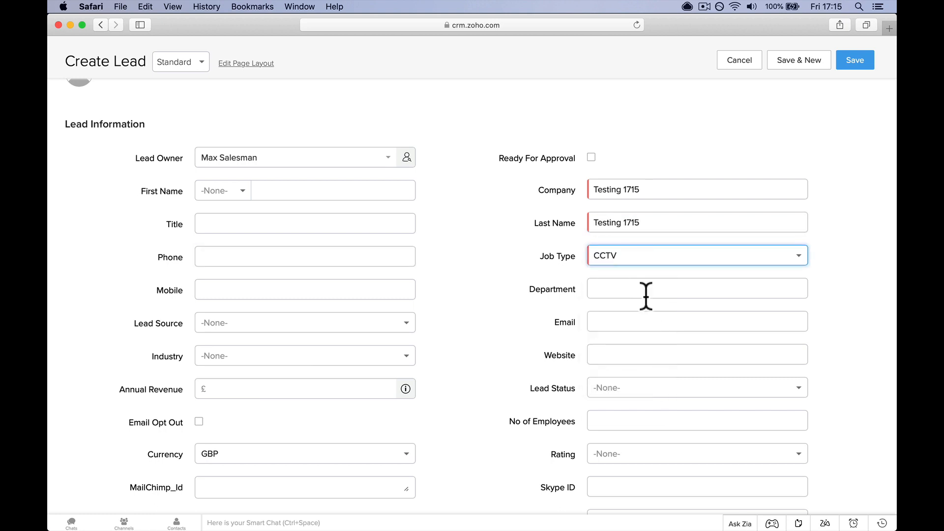
pyautogui.click(854, 63)
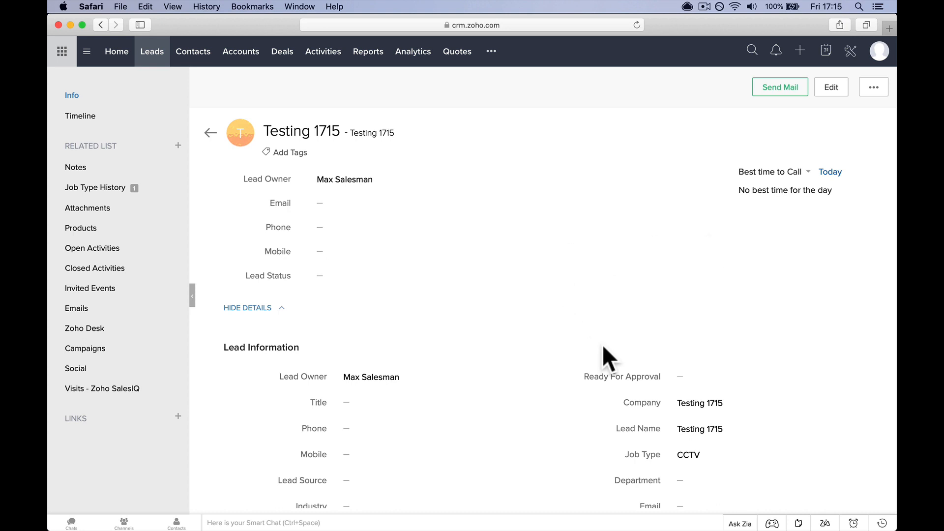
# Mark the Testing 1715 lead as Ready For Approval and save the field
pyautogui.click(682, 379)
pyautogui.click(681, 377)
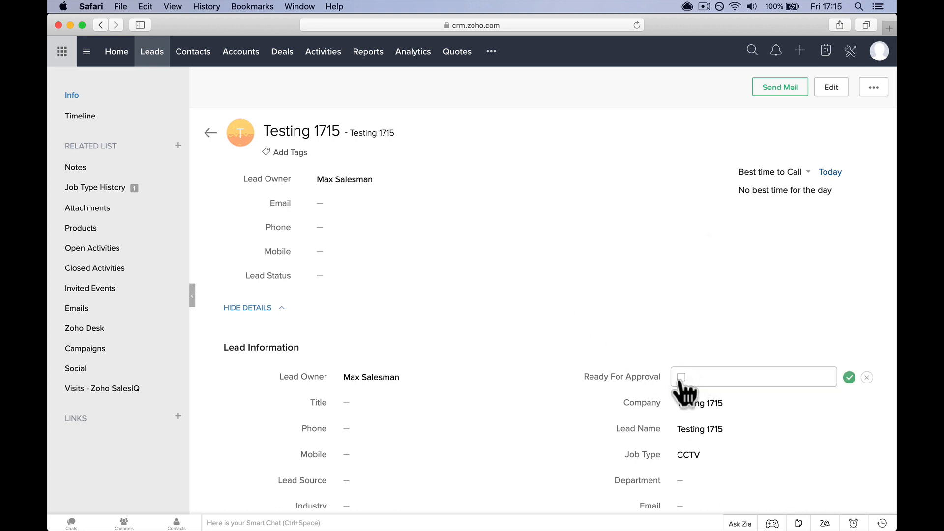
pyautogui.click(849, 378)
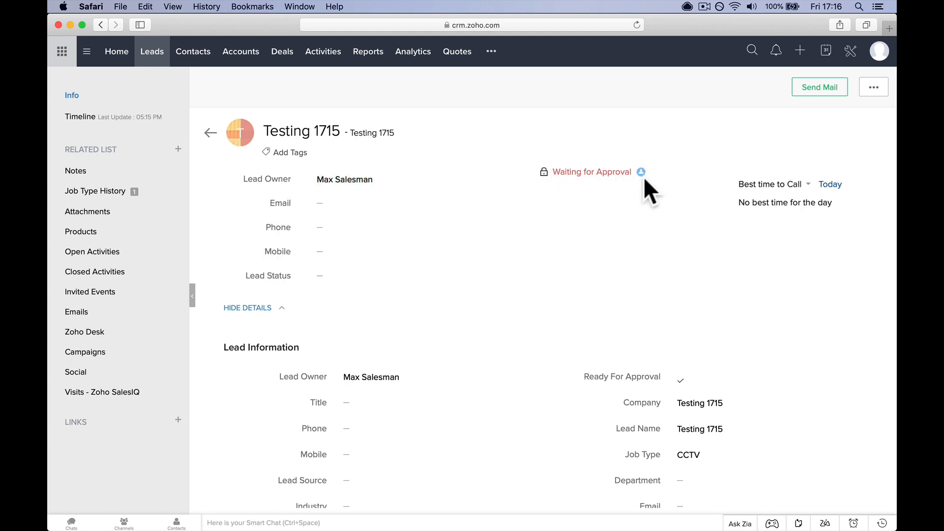
# Switch to the approver's Chrome session and open the leads list
pyautogui.moveTo(344, 527)
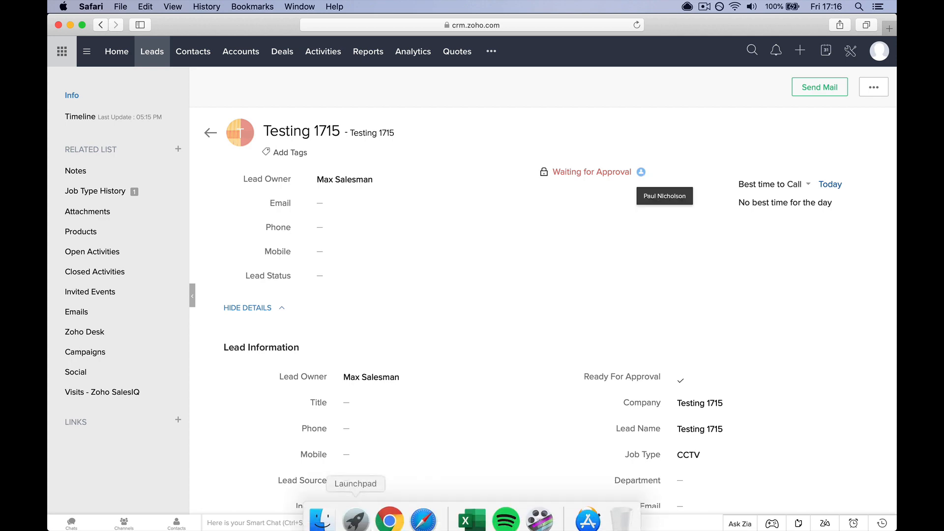
pyautogui.click(390, 511)
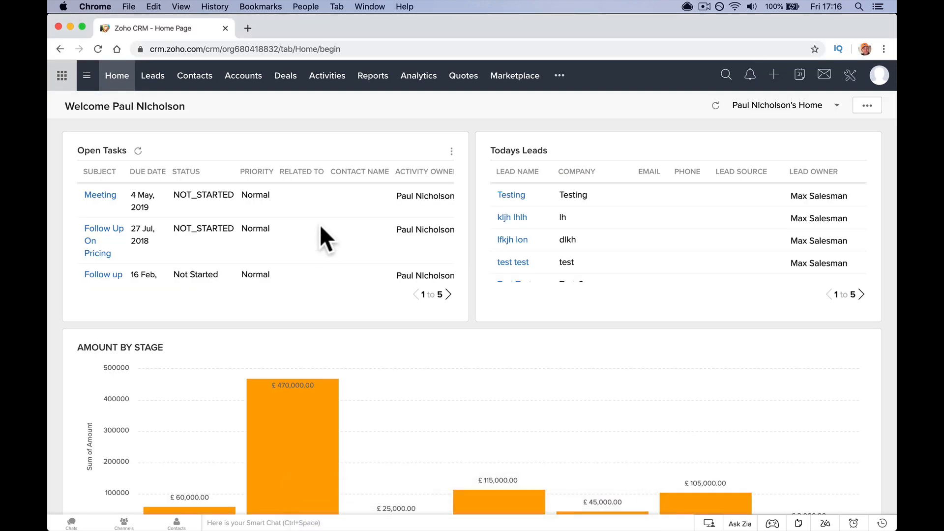
pyautogui.click(159, 80)
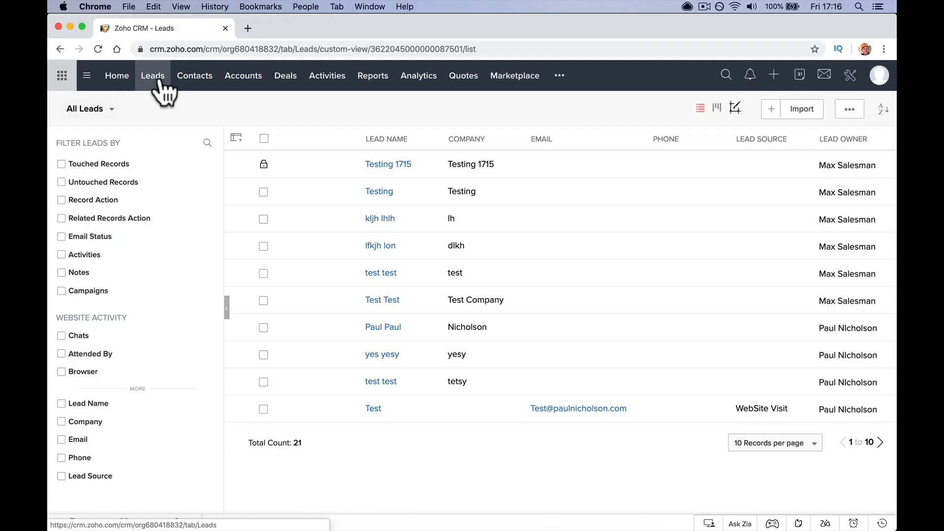
# Add Ready For Approval to the leads list as its first column, ahead of Full Name
pyautogui.click(237, 139)
pyautogui.scroll(-4, 283, 237)
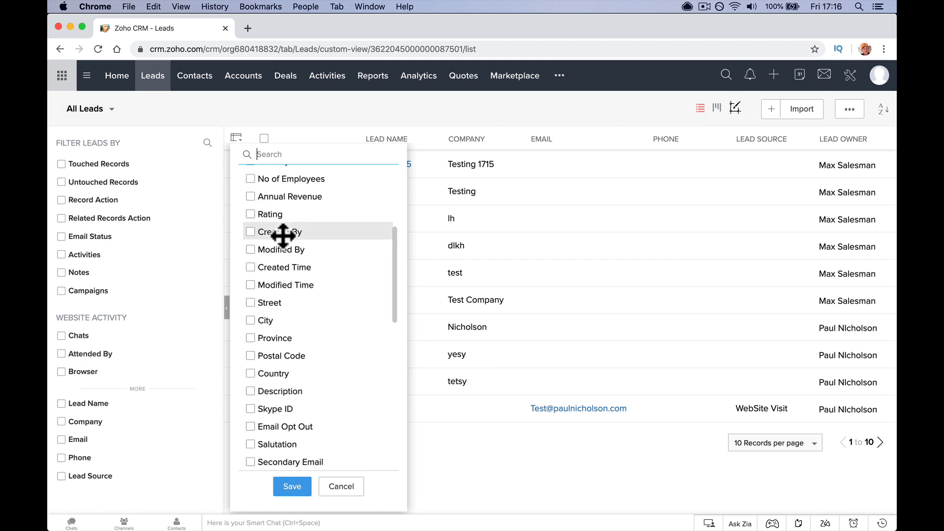
pyautogui.scroll(-10, 283, 236)
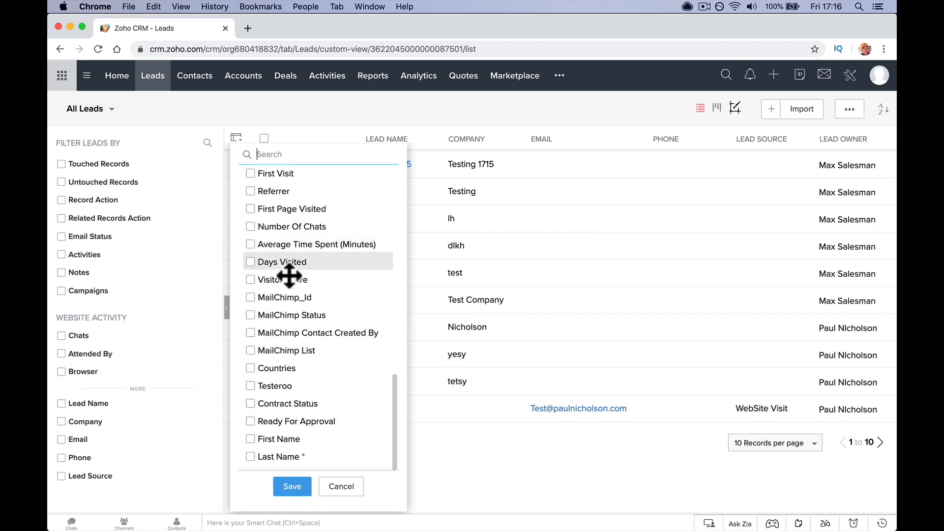
pyautogui.click(250, 421)
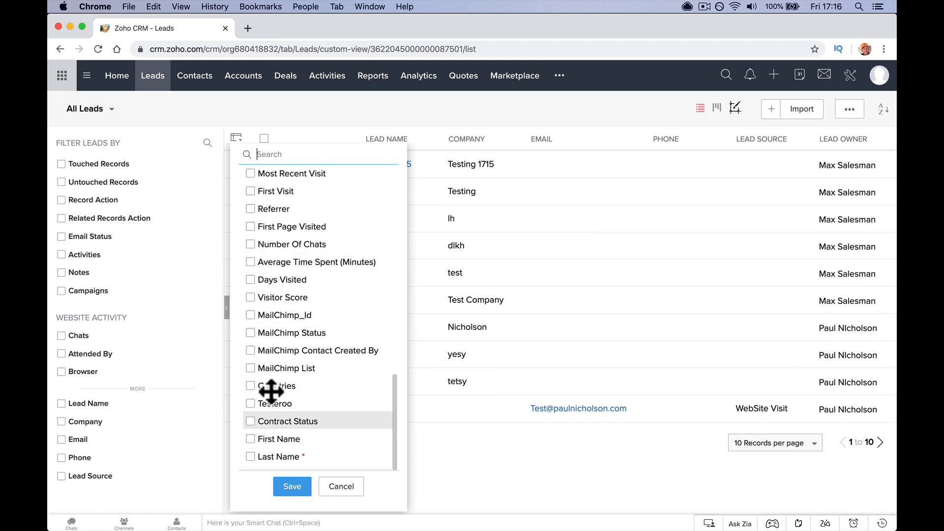
pyautogui.moveTo(271, 391); pyautogui.dragTo(320, 205)
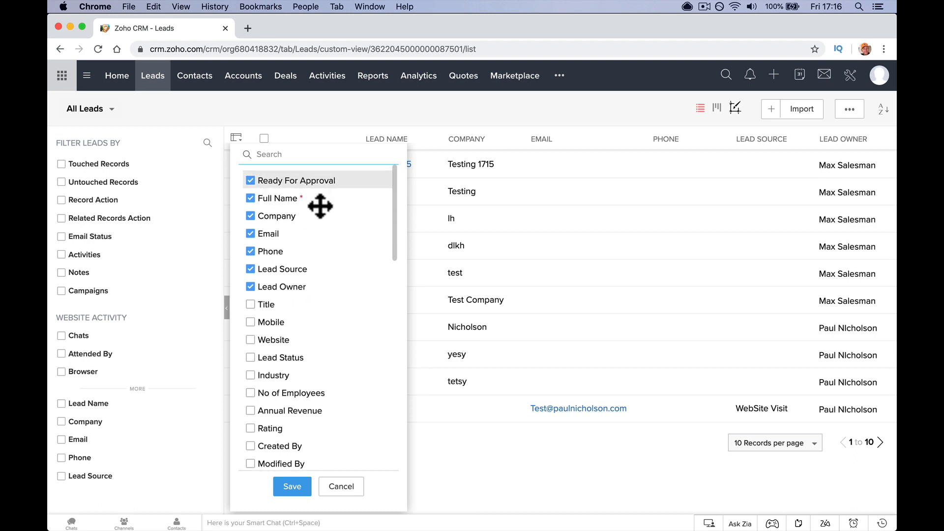
pyautogui.click(293, 489)
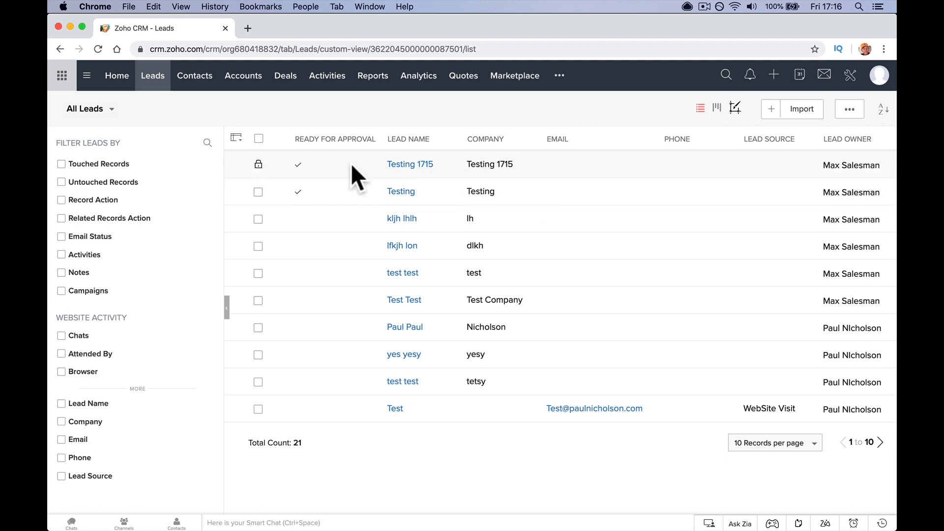
# Open the Testing 1715 lead and reject its approval request with a comment that not all paper is here
pyautogui.click(408, 164)
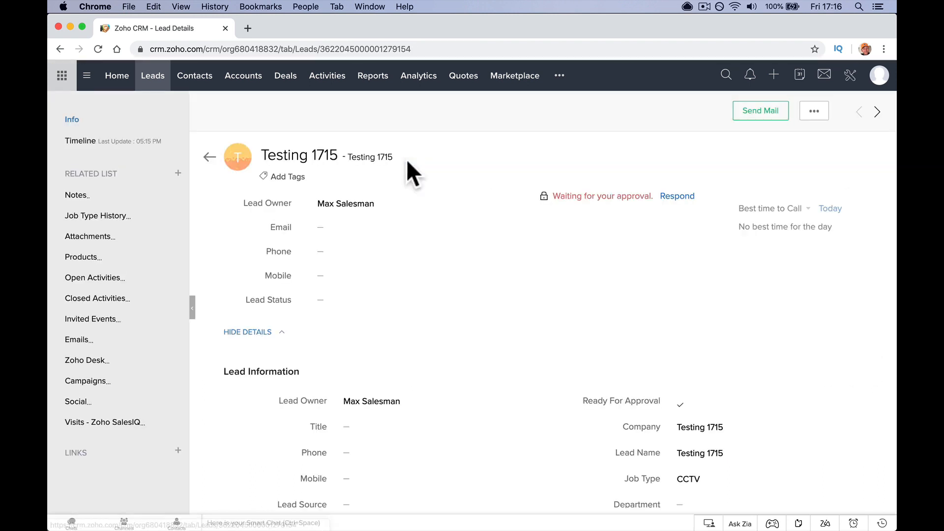
pyautogui.moveTo(553, 195); pyautogui.dragTo(652, 195)
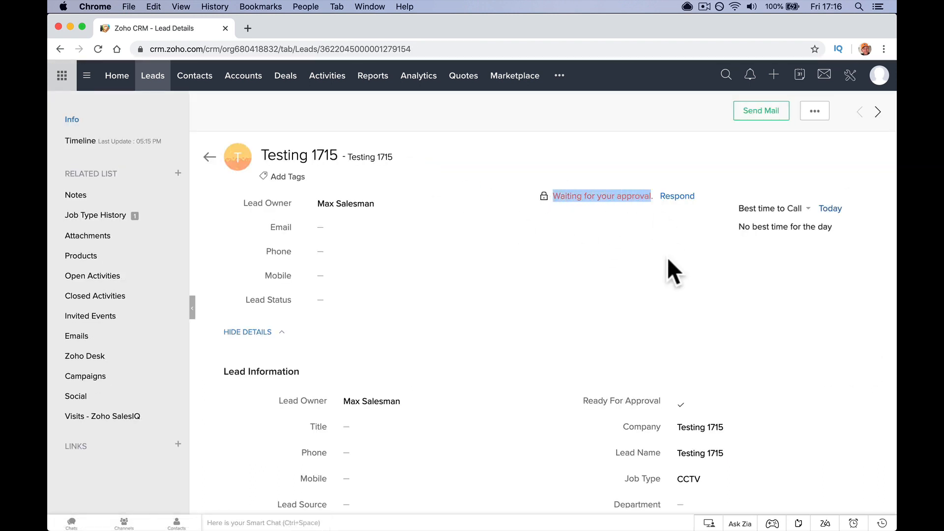
pyautogui.click(678, 196)
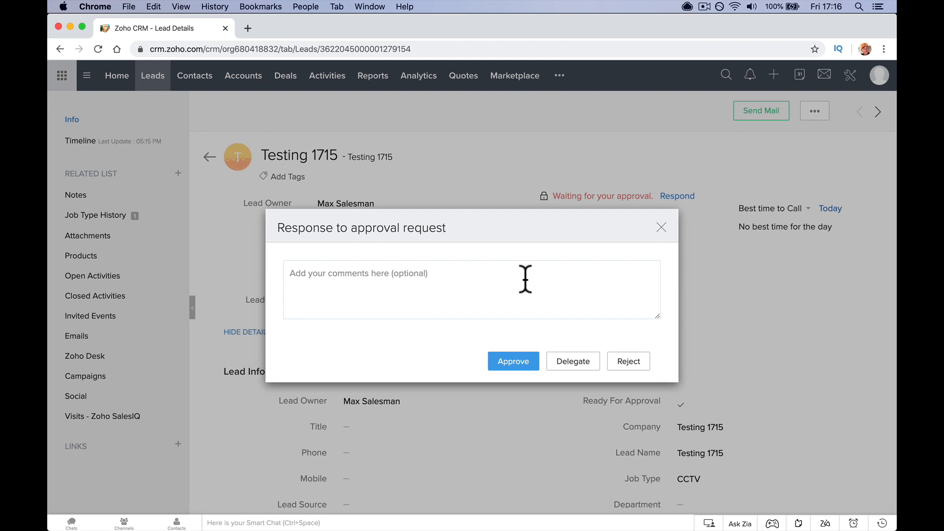
pyautogui.write('No ')
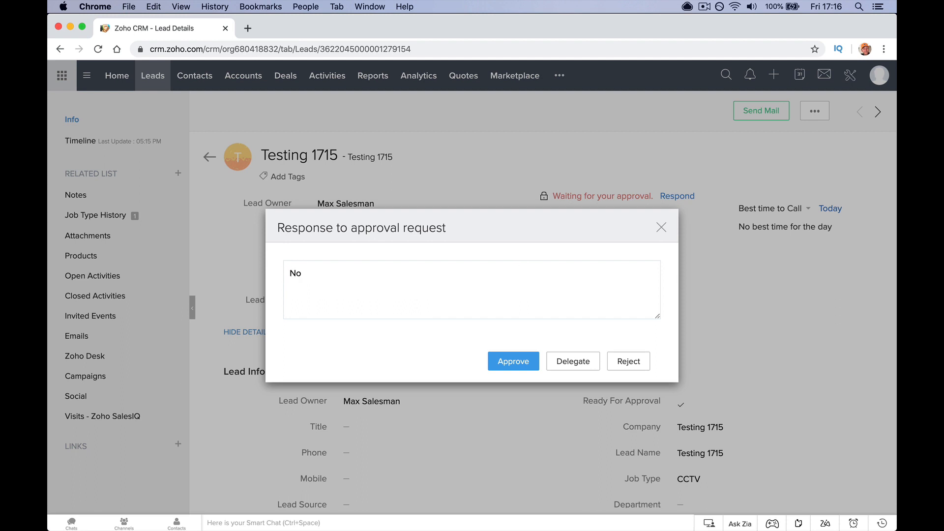
pyautogui.write('not all paper is her.')
pyautogui.press('BackSpace')
pyautogui.press('BackSpace')
pyautogui.write('e.')
pyautogui.click(626, 361)
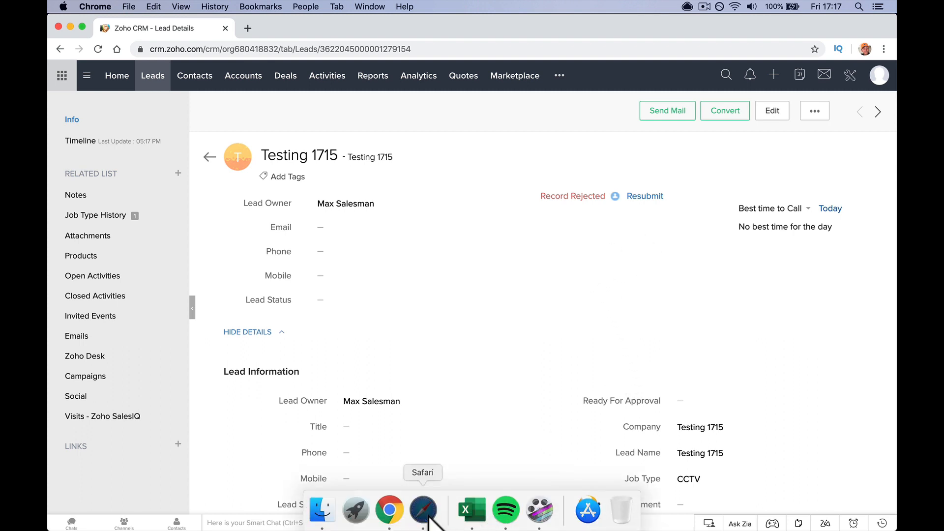
# Return to the restricted user's Safari session, reload the rejected lead and mark it as Ready For Approval again
pyautogui.click(425, 512)
pyautogui.click(637, 25)
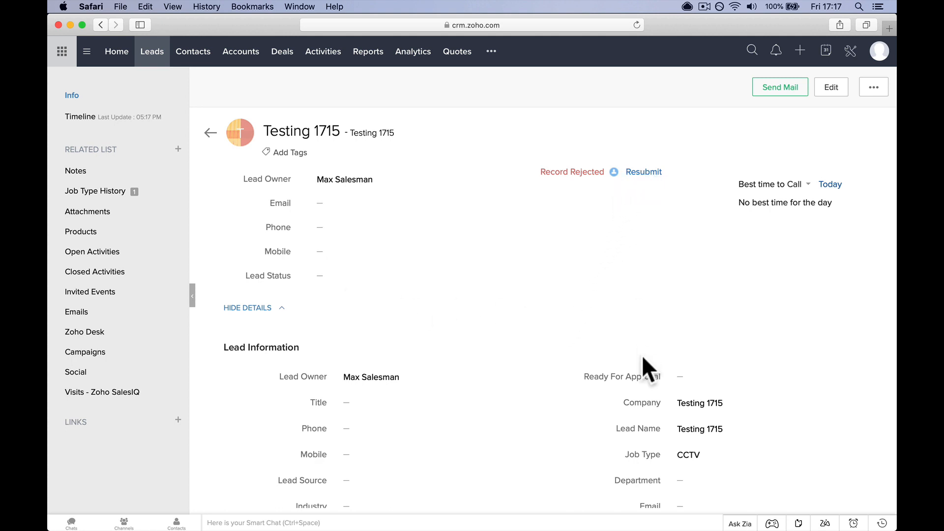
pyautogui.click(688, 380)
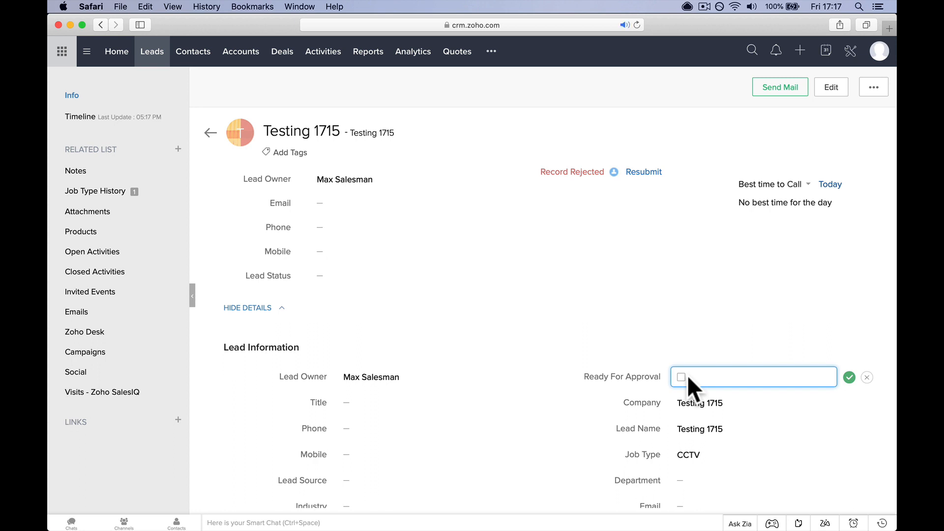
pyautogui.click(681, 377)
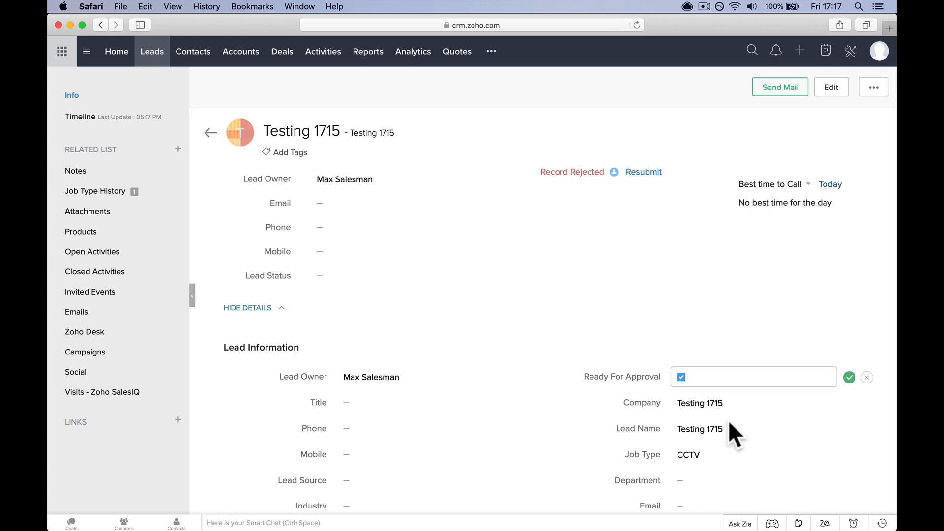
pyautogui.click(849, 377)
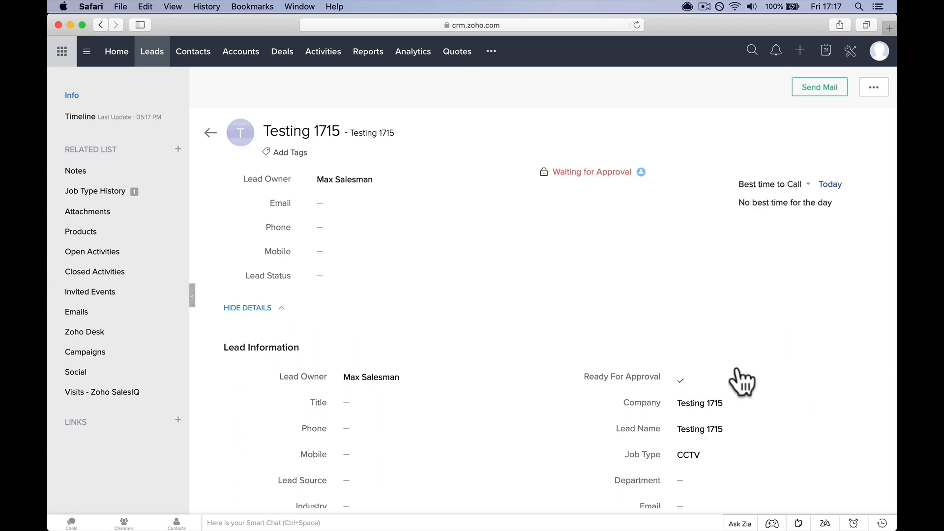
# Switch back to Chrome, reload the lead and approve its request with the comment "Yep all good."
pyautogui.click(389, 510)
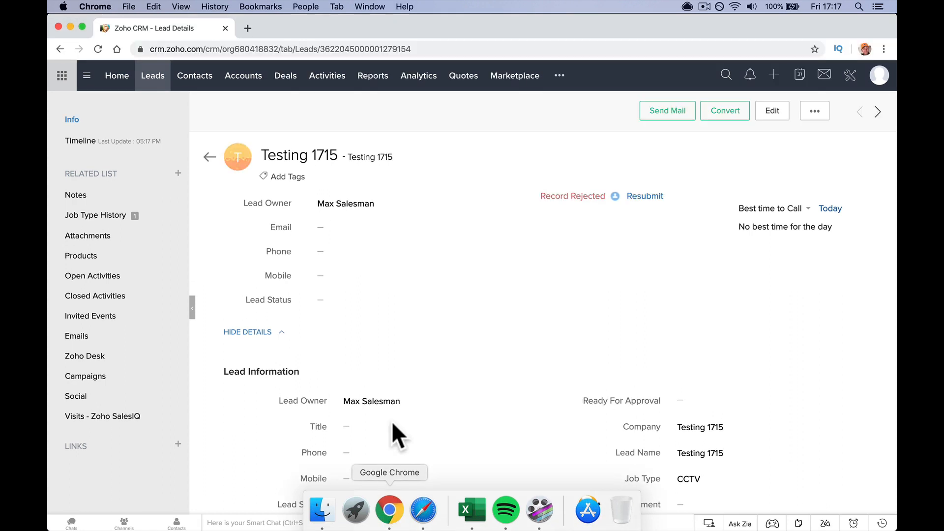
pyautogui.click(99, 48)
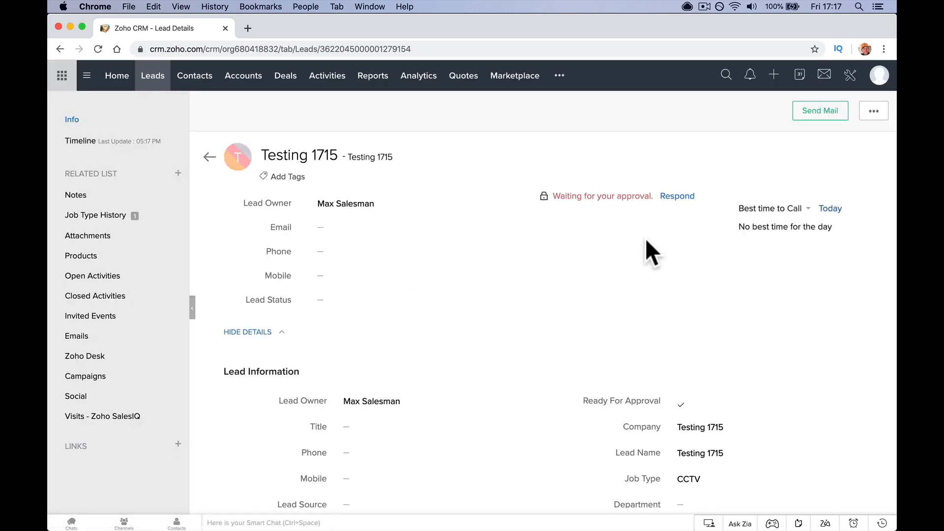
pyautogui.click(676, 197)
pyautogui.write('Yepo')
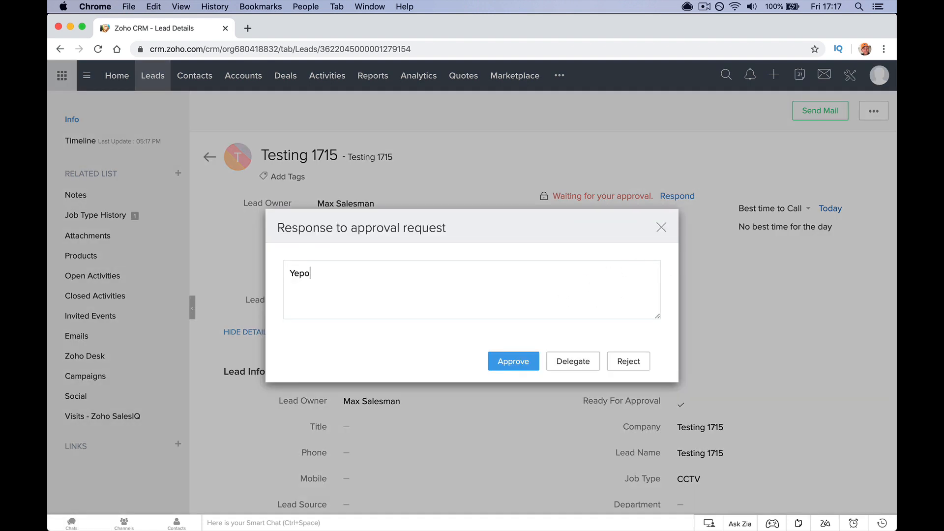
pyautogui.press('BackSpace')
pyautogui.write('all good.')
pyautogui.click(521, 359)
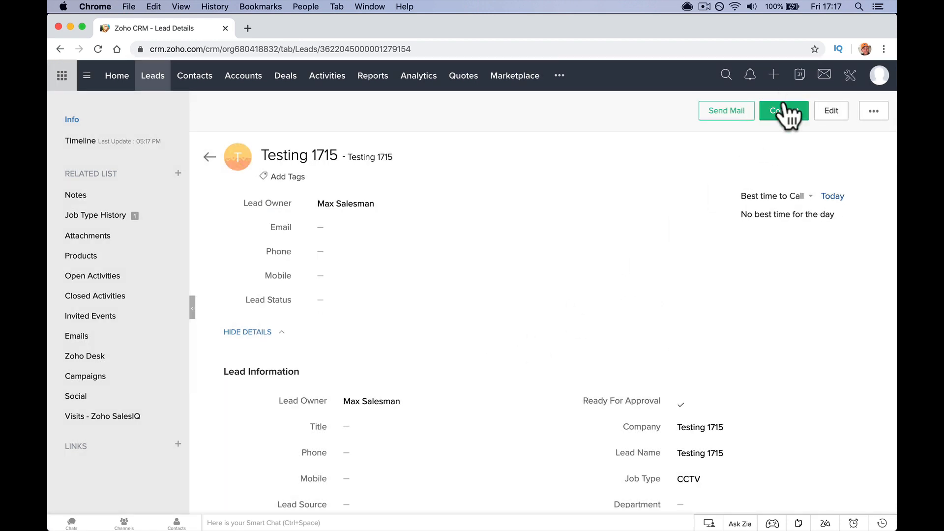
# Open the conversion page of the Testing 1715 lead, leave it unconverted and open the Approval Processes list in Setup
pyautogui.click(788, 110)
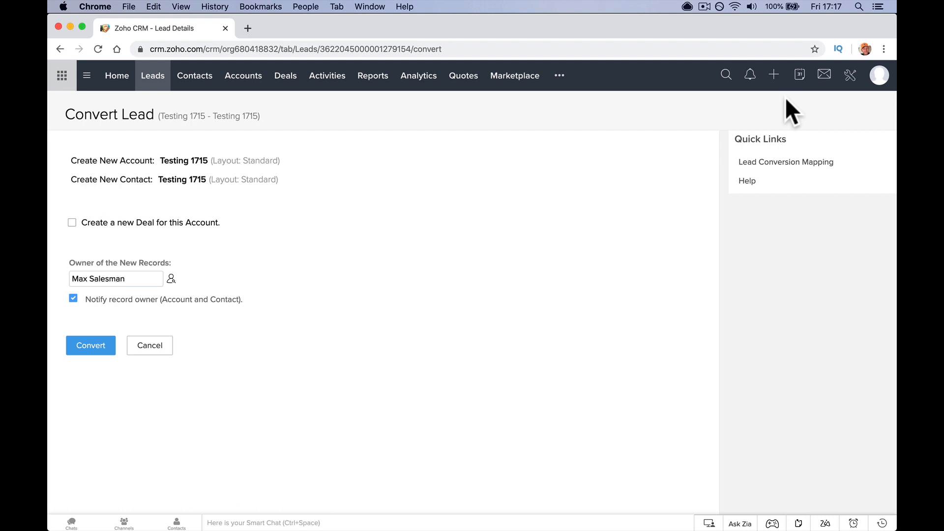
pyautogui.click(849, 86)
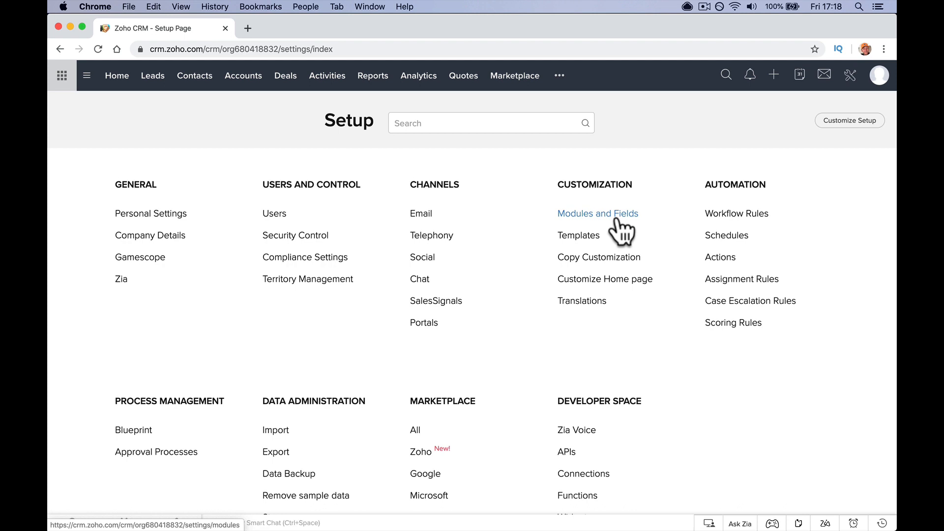
pyautogui.click(189, 452)
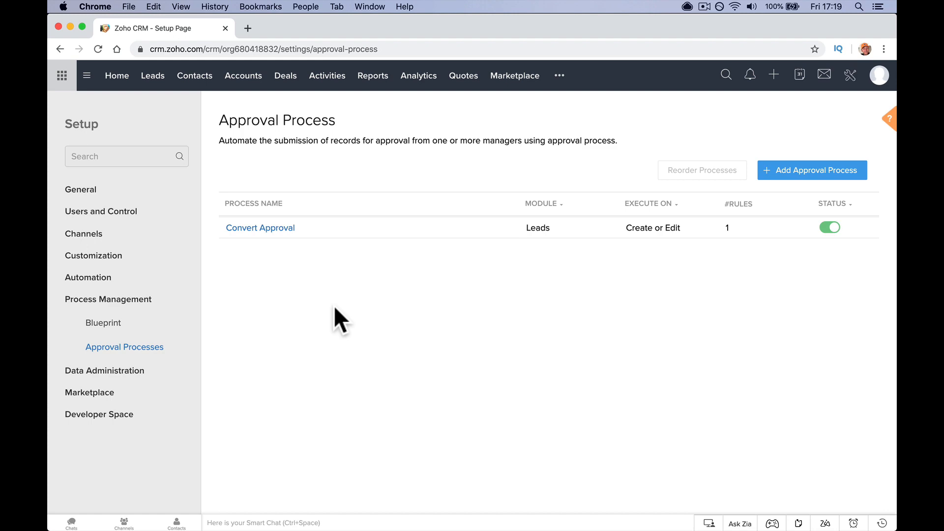
# Open the training forum at zoho.paulnicholson.com in a new browser tab and go to its Zoho Questions category
pyautogui.click(248, 29)
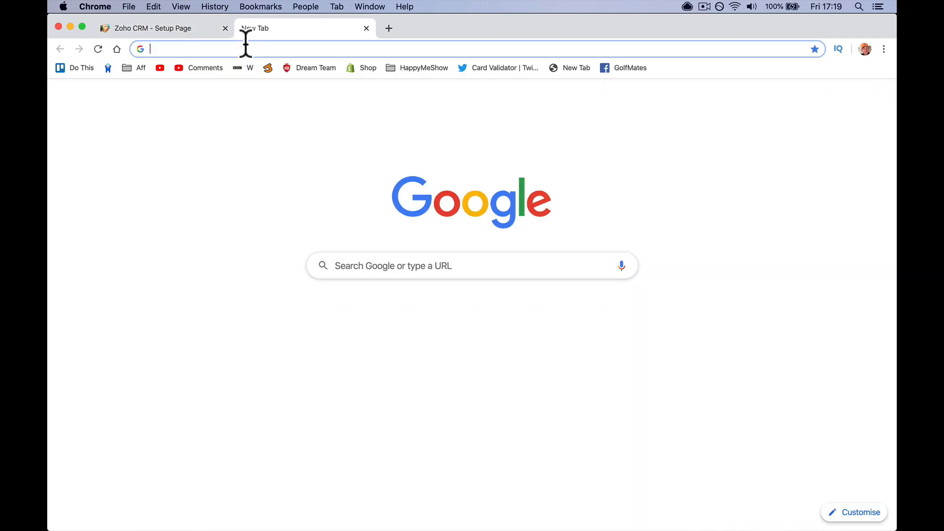
pyautogui.write('zoho.paulnicholson.com')
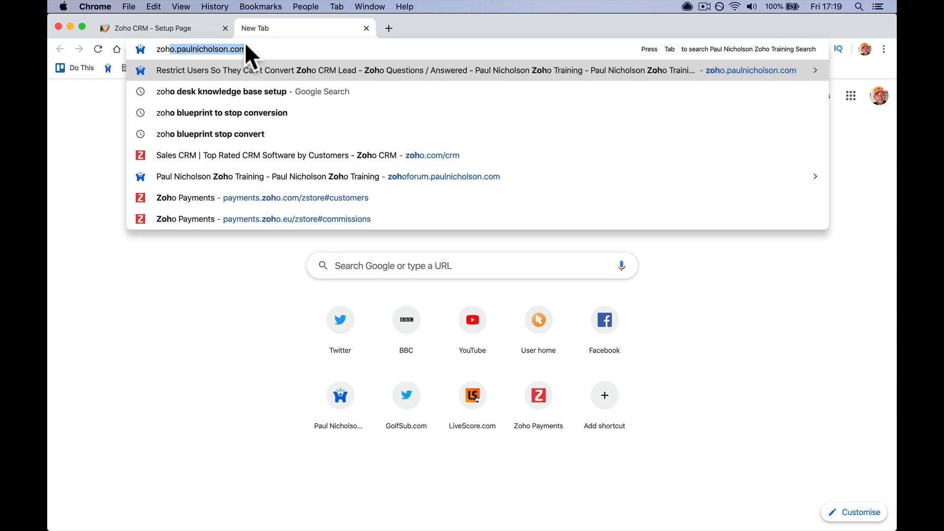
pyautogui.press('Return')
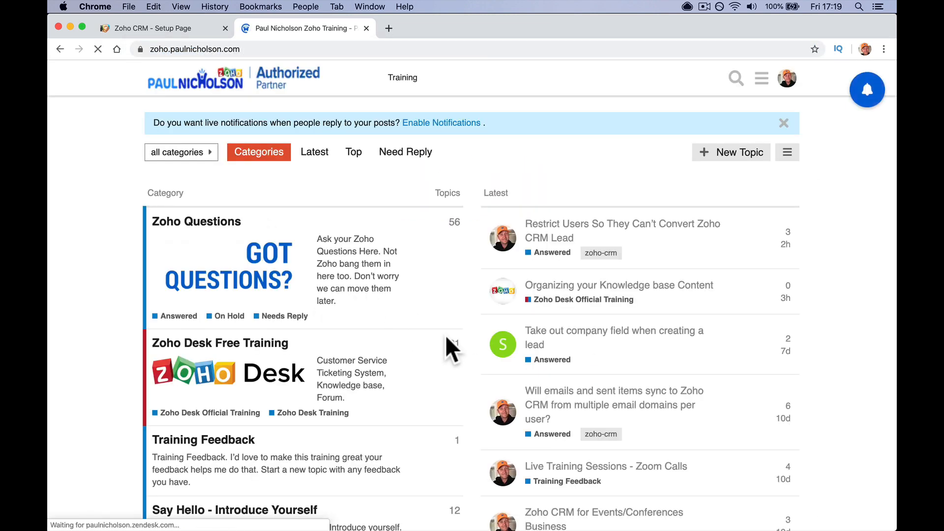
pyautogui.click(186, 297)
# View the Answered and Needs Reply subcategories in turn, returning to the Zoho Questions category after each
pyautogui.click(251, 310)
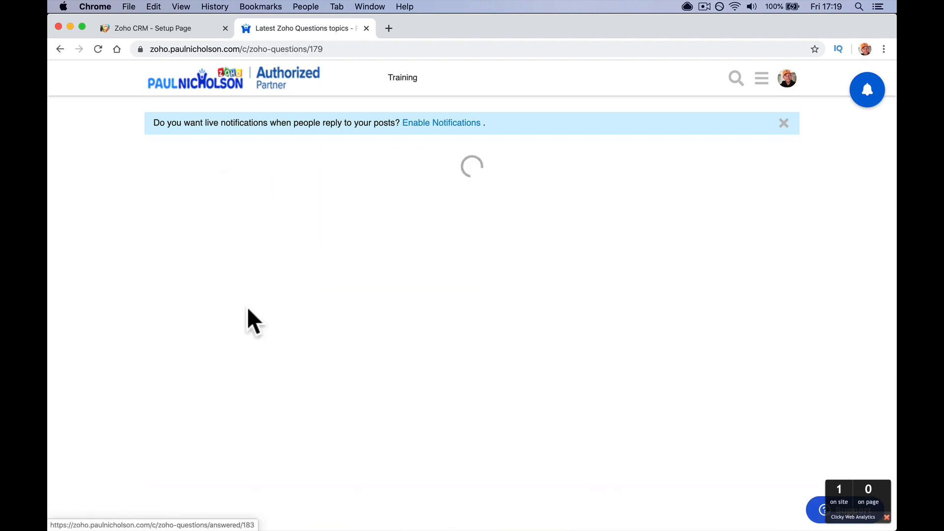
pyautogui.hscroll(-5, 259, 300)
pyautogui.click(541, 309)
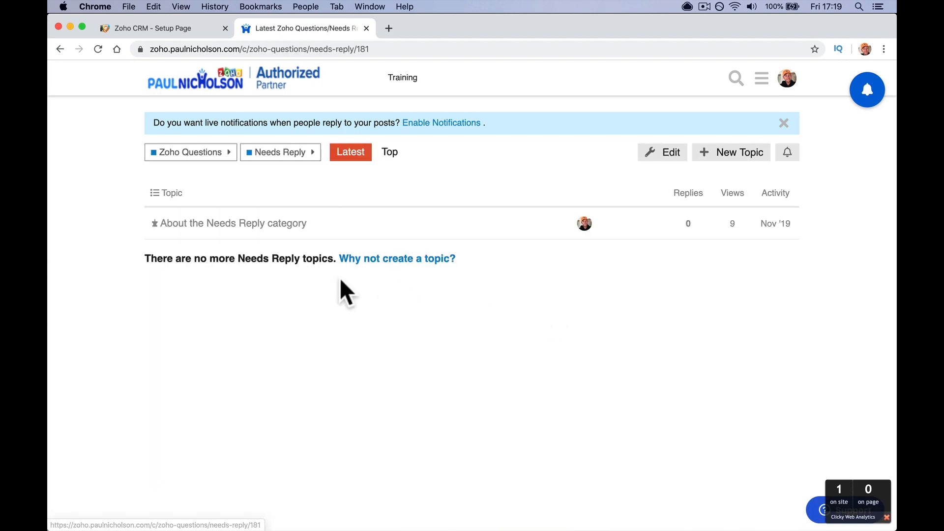
pyautogui.hscroll(-5, 341, 278)
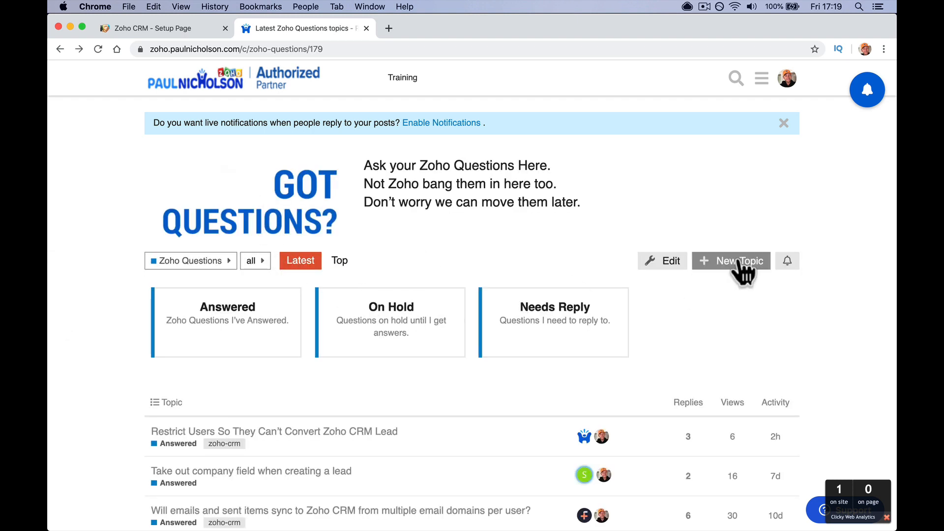
# Preview the forum's new topic form and the Support contact form, closing both without submitting anything
pyautogui.click(740, 262)
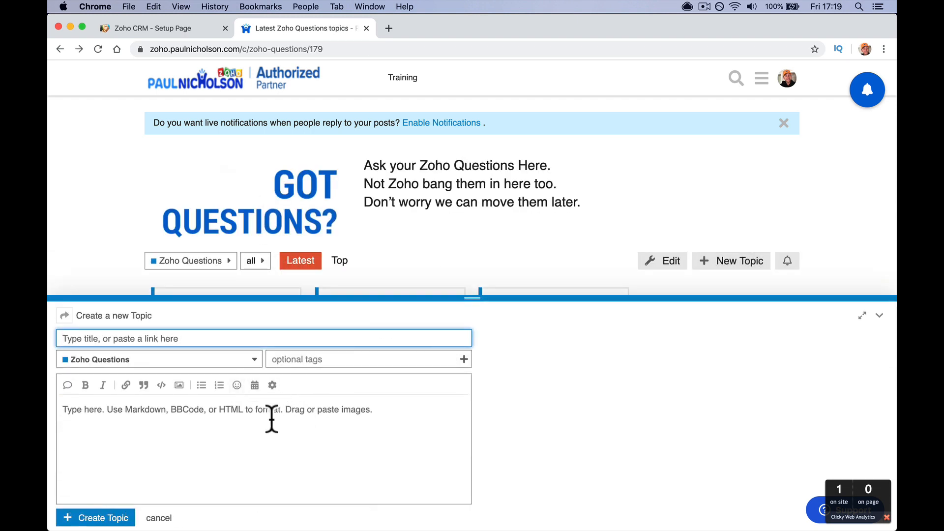
pyautogui.click(162, 518)
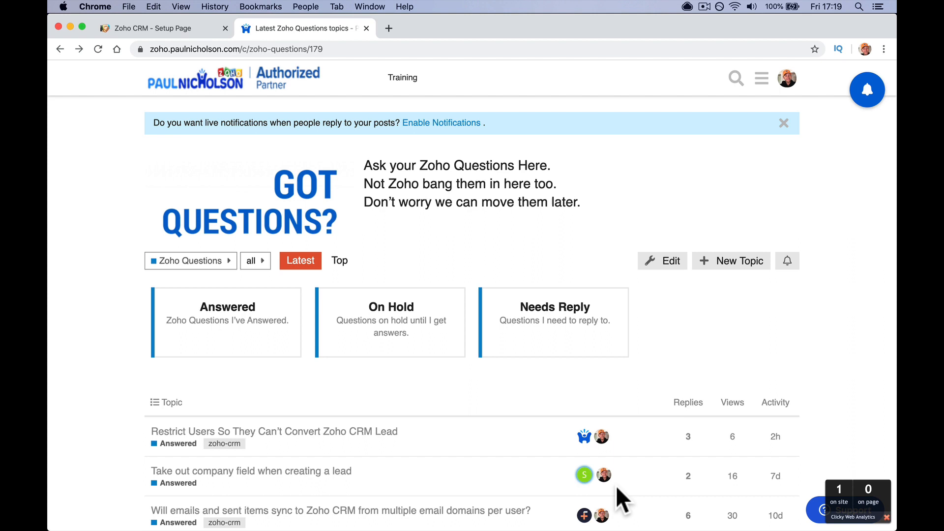
pyautogui.click(851, 512)
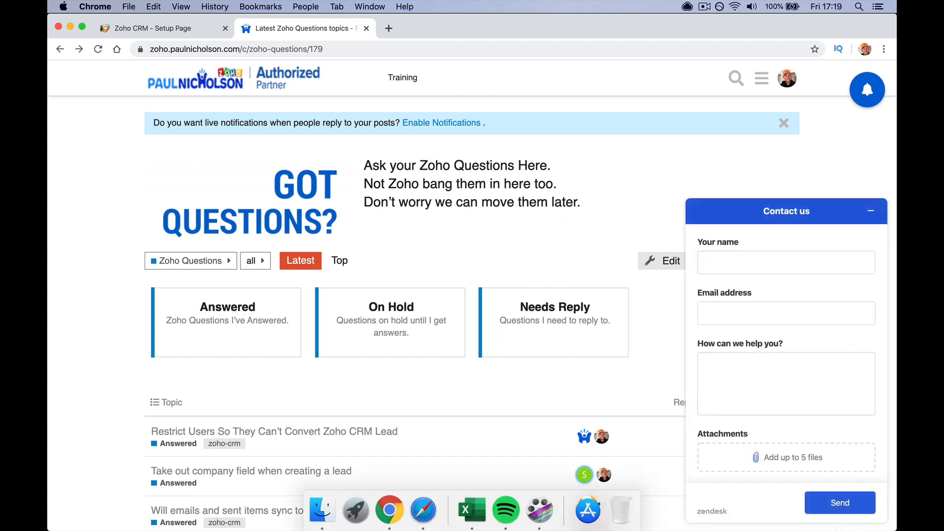
pyautogui.click(871, 211)
# Go to the forum's linked Training site and browse its list of Zoho courses
pyautogui.click(409, 82)
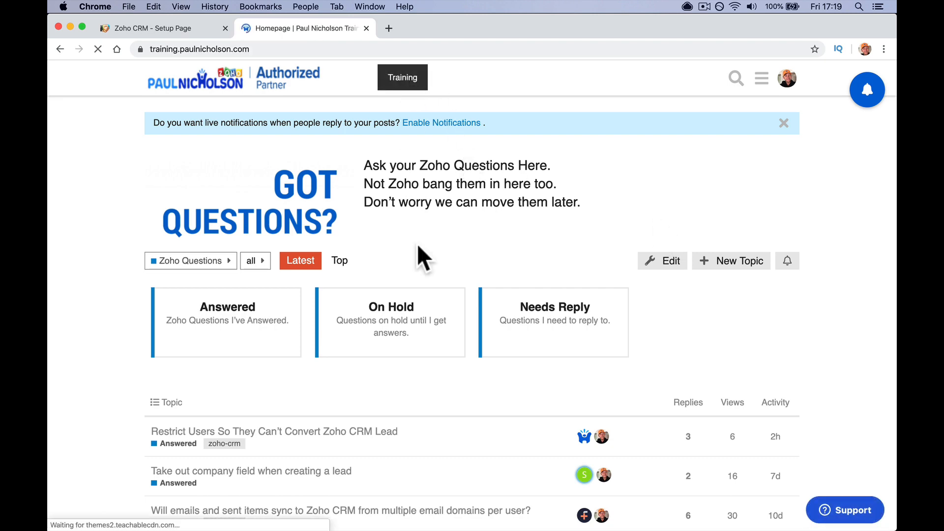
pyautogui.scroll(-5, 423, 259)
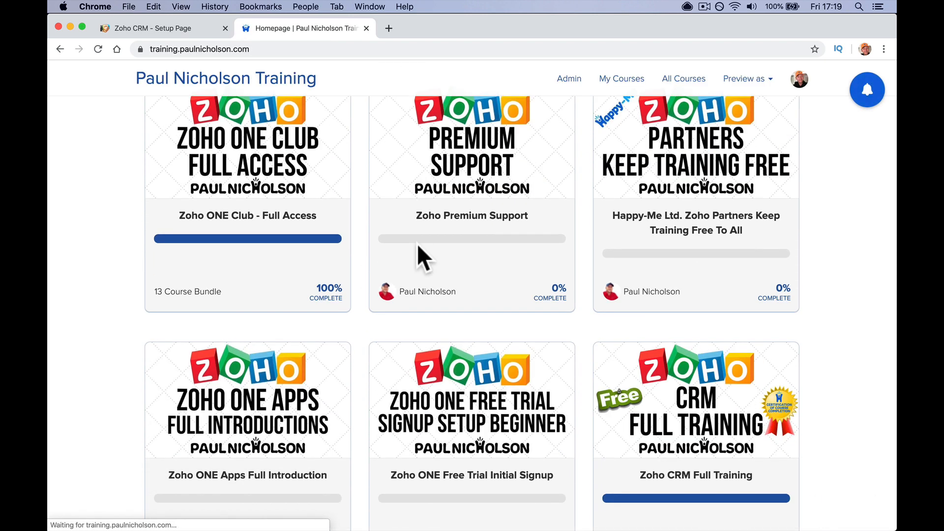
pyautogui.scroll(-10, 392, 266)
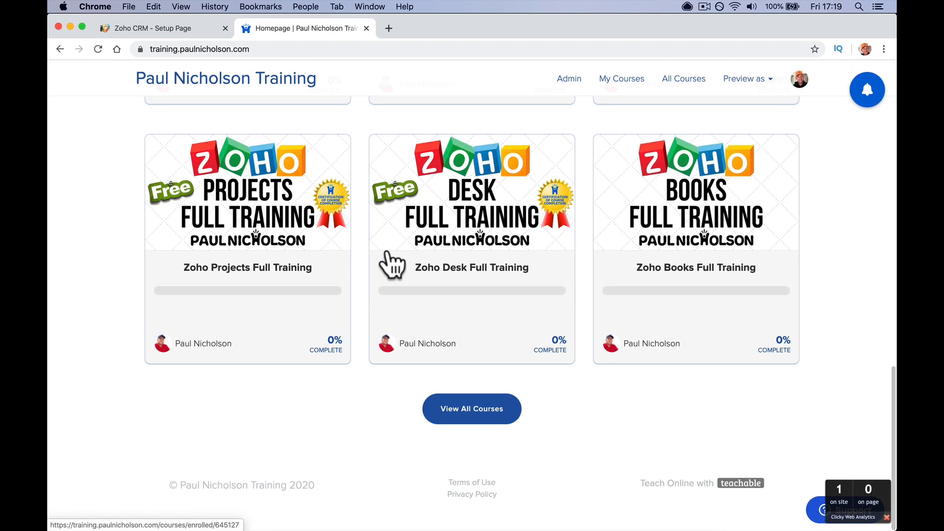
pyautogui.scroll(7, 492, 412)
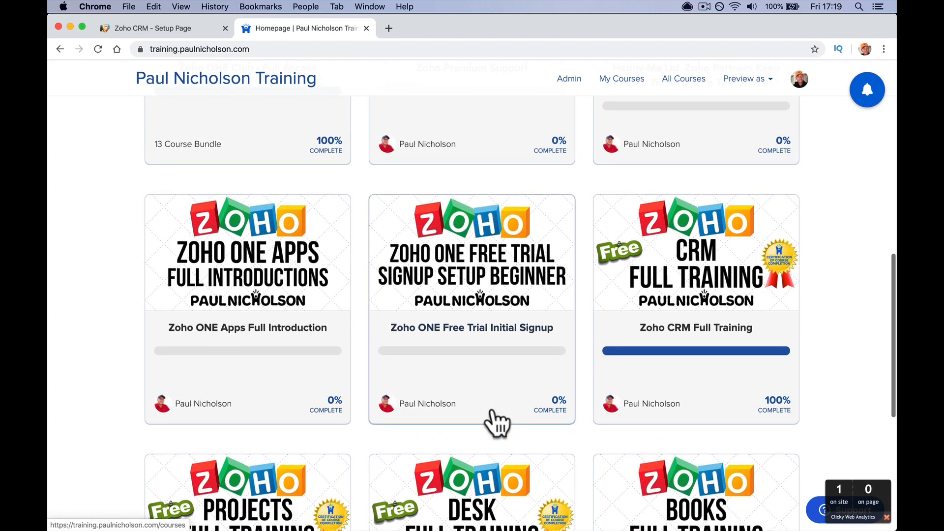
# Open the Zoho CRM Full Training course and view the comment section of Admin Lecture 5 - Customization - An Overview
pyautogui.click(652, 284)
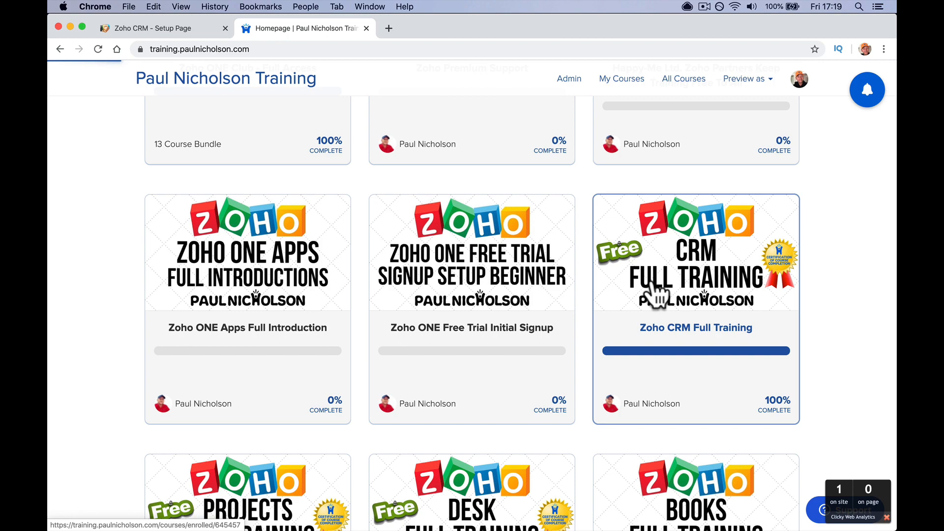
pyautogui.scroll(-15, 500, 276)
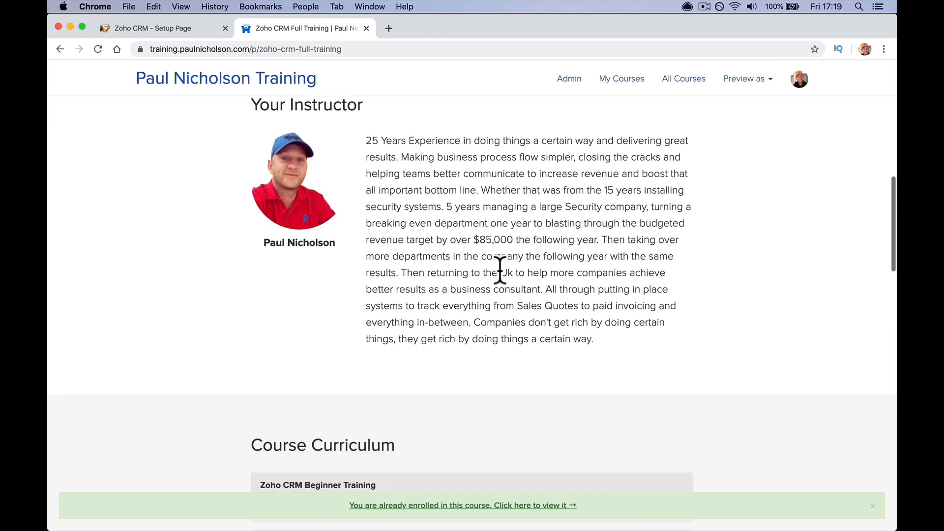
pyautogui.scroll(-2, 497, 261)
pyautogui.click(492, 244)
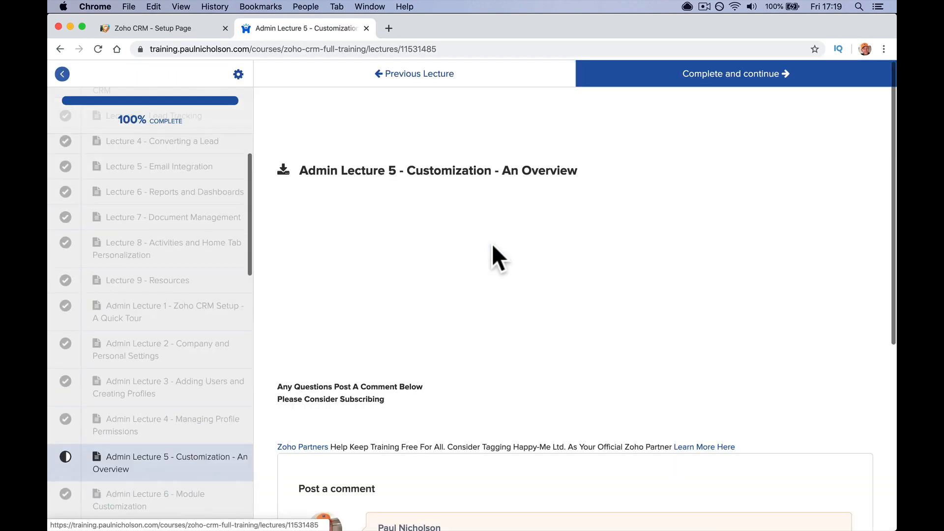
pyautogui.scroll(-5, 492, 246)
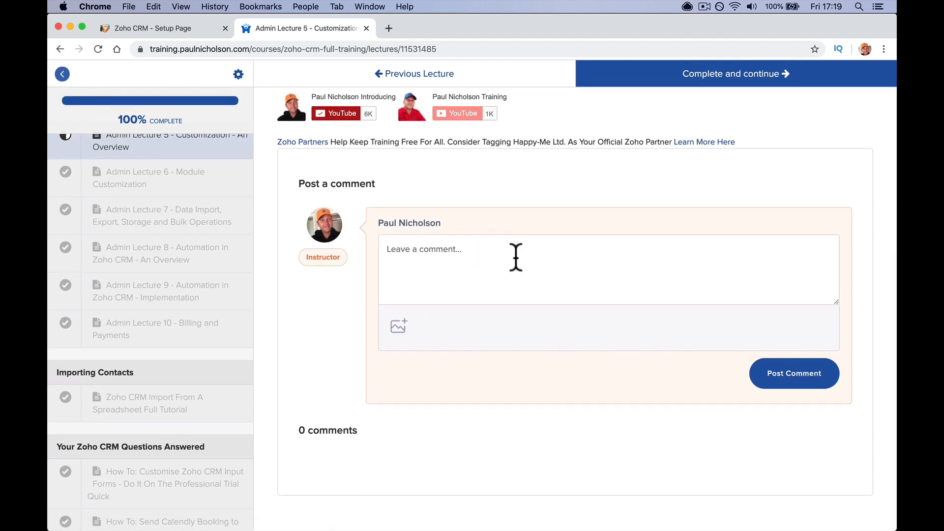